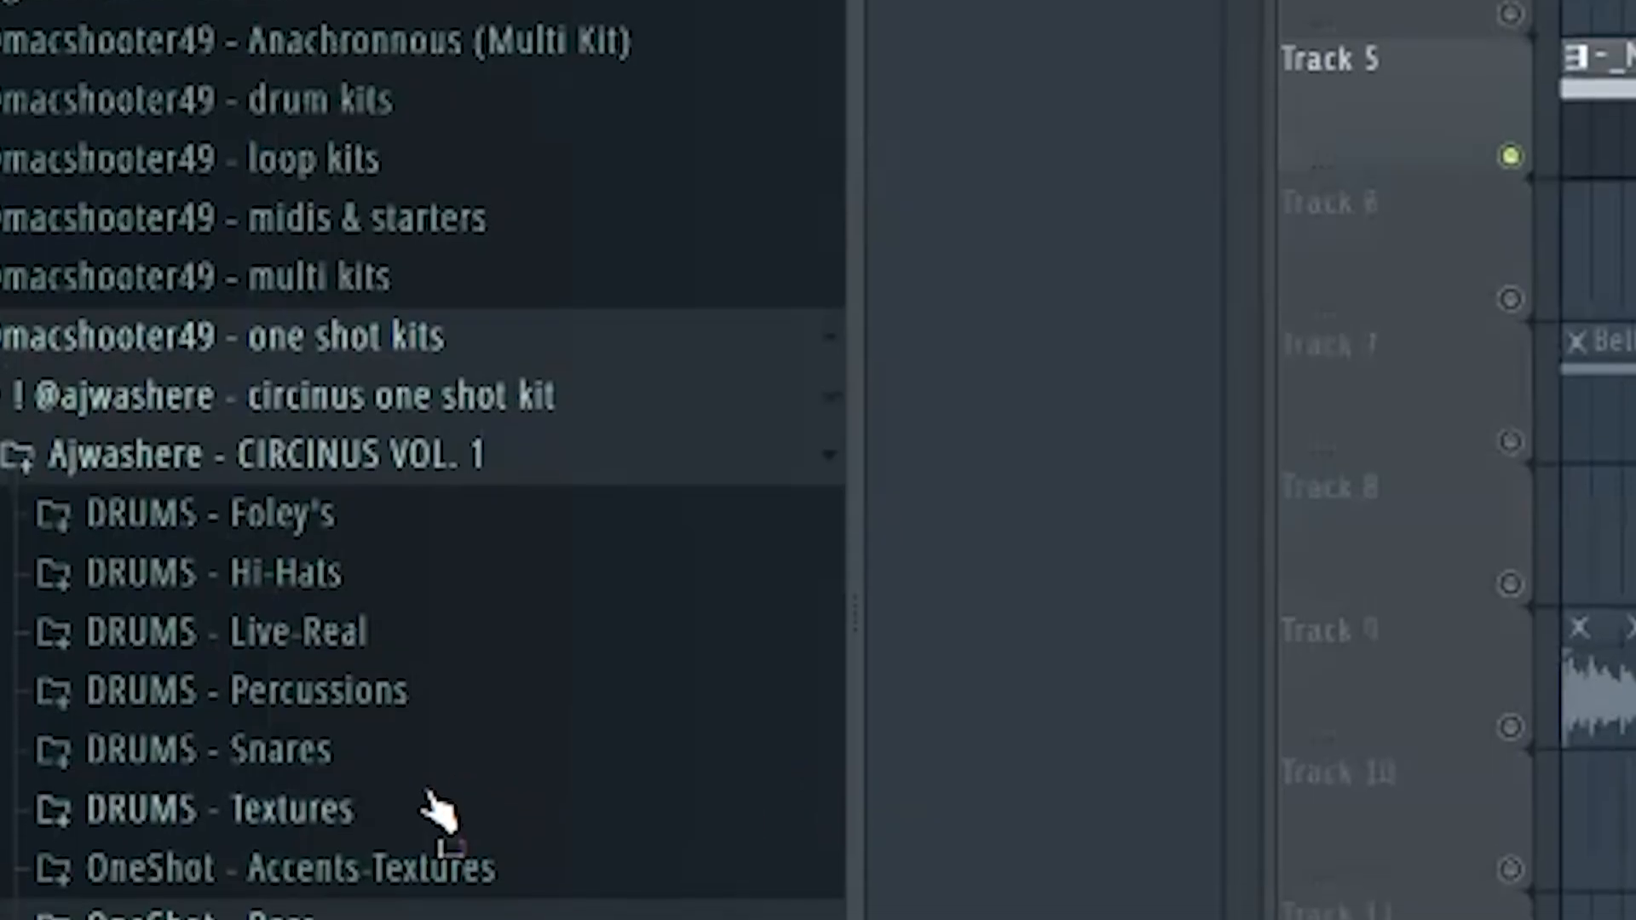
Look through the CIRCINUS VOL. 1 one-shot folders and listen to the soloed vocal clips on Track 9.
{"action": "scroll", "coordinate": [438, 793], "scroll_direction": "down", "scroll_amount": 5}
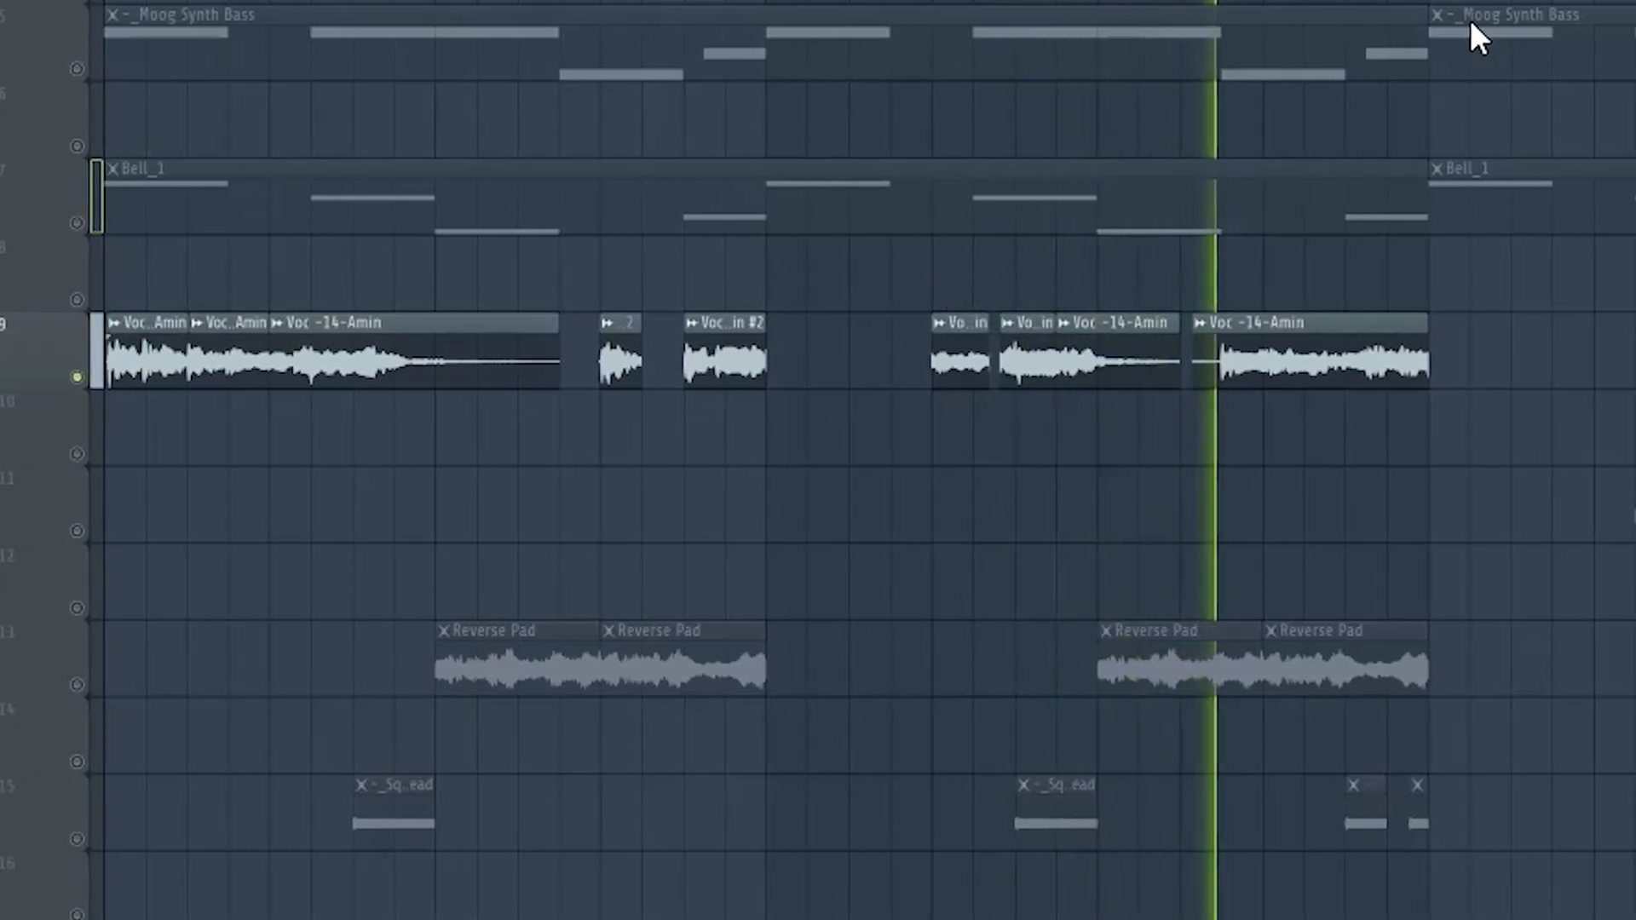
{"action": "key", "text": "space"}
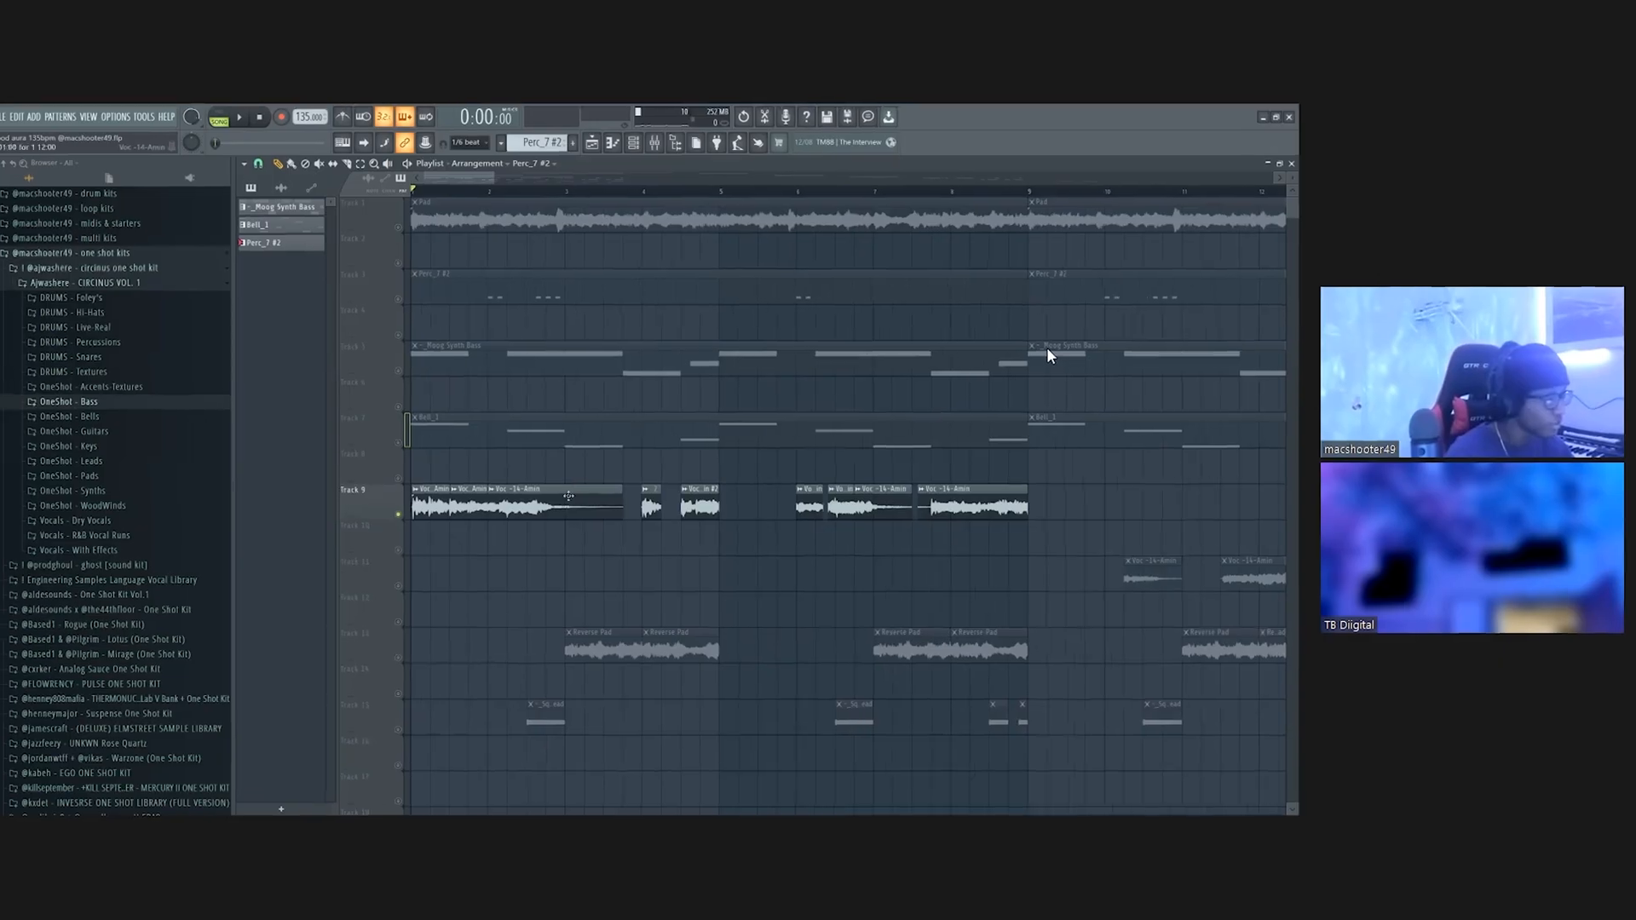
{"action": "double_click", "coordinate": [569, 489]}
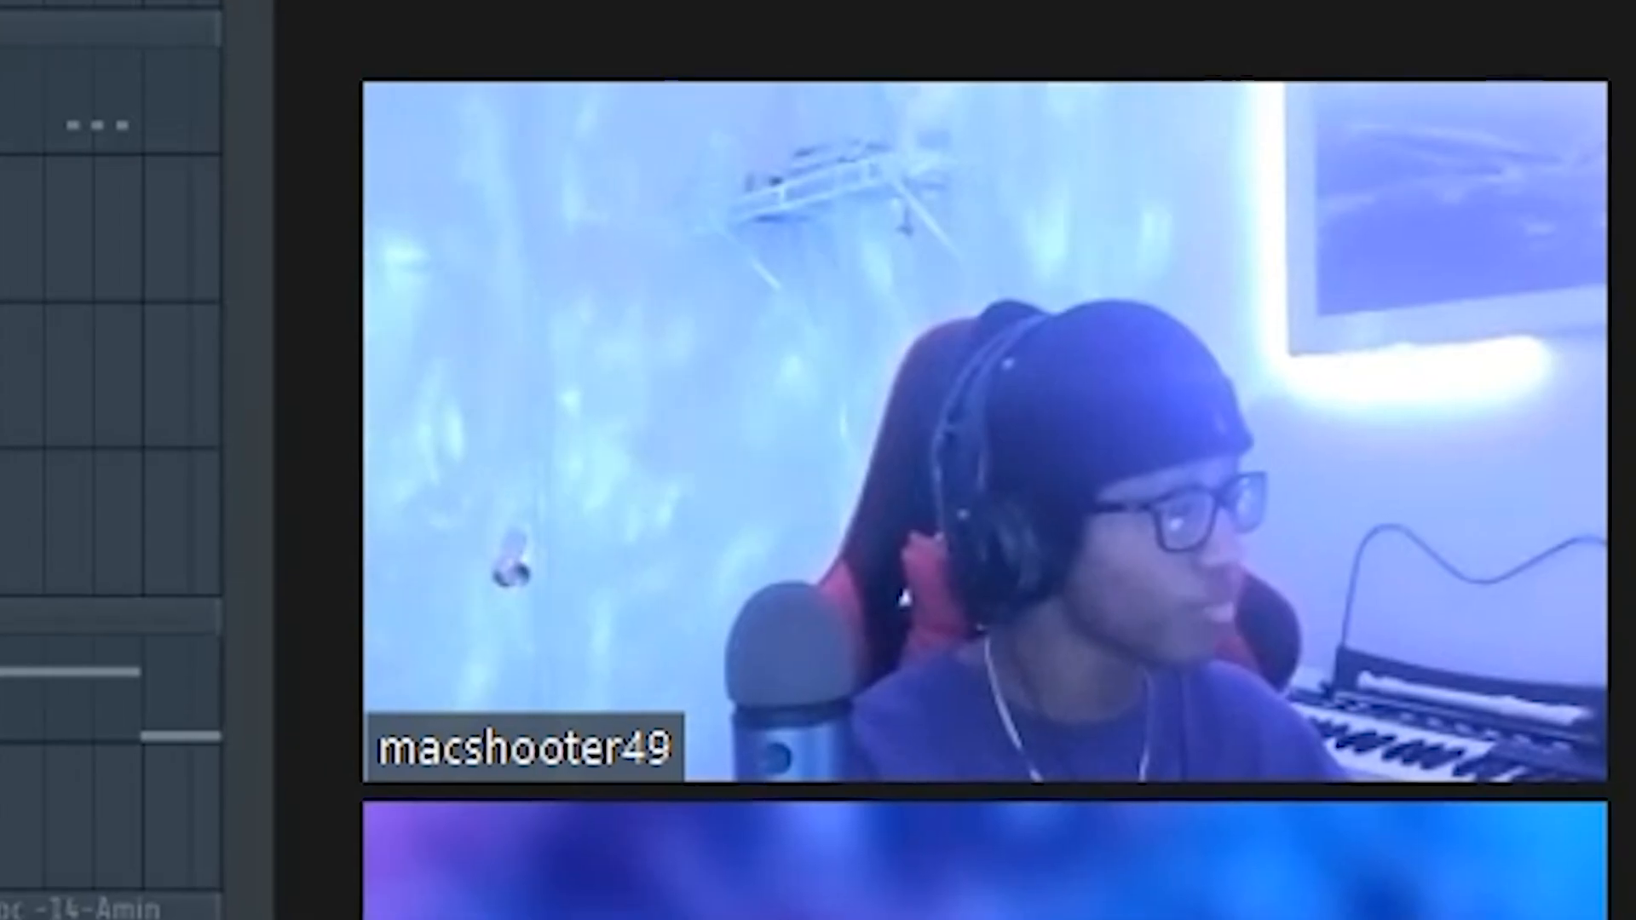
Isolate the reverse pads on Track 13 and the square leads on Track 15, and play them from bars 2 and 4.
{"action": "right_click", "coordinate": [392, 671]}
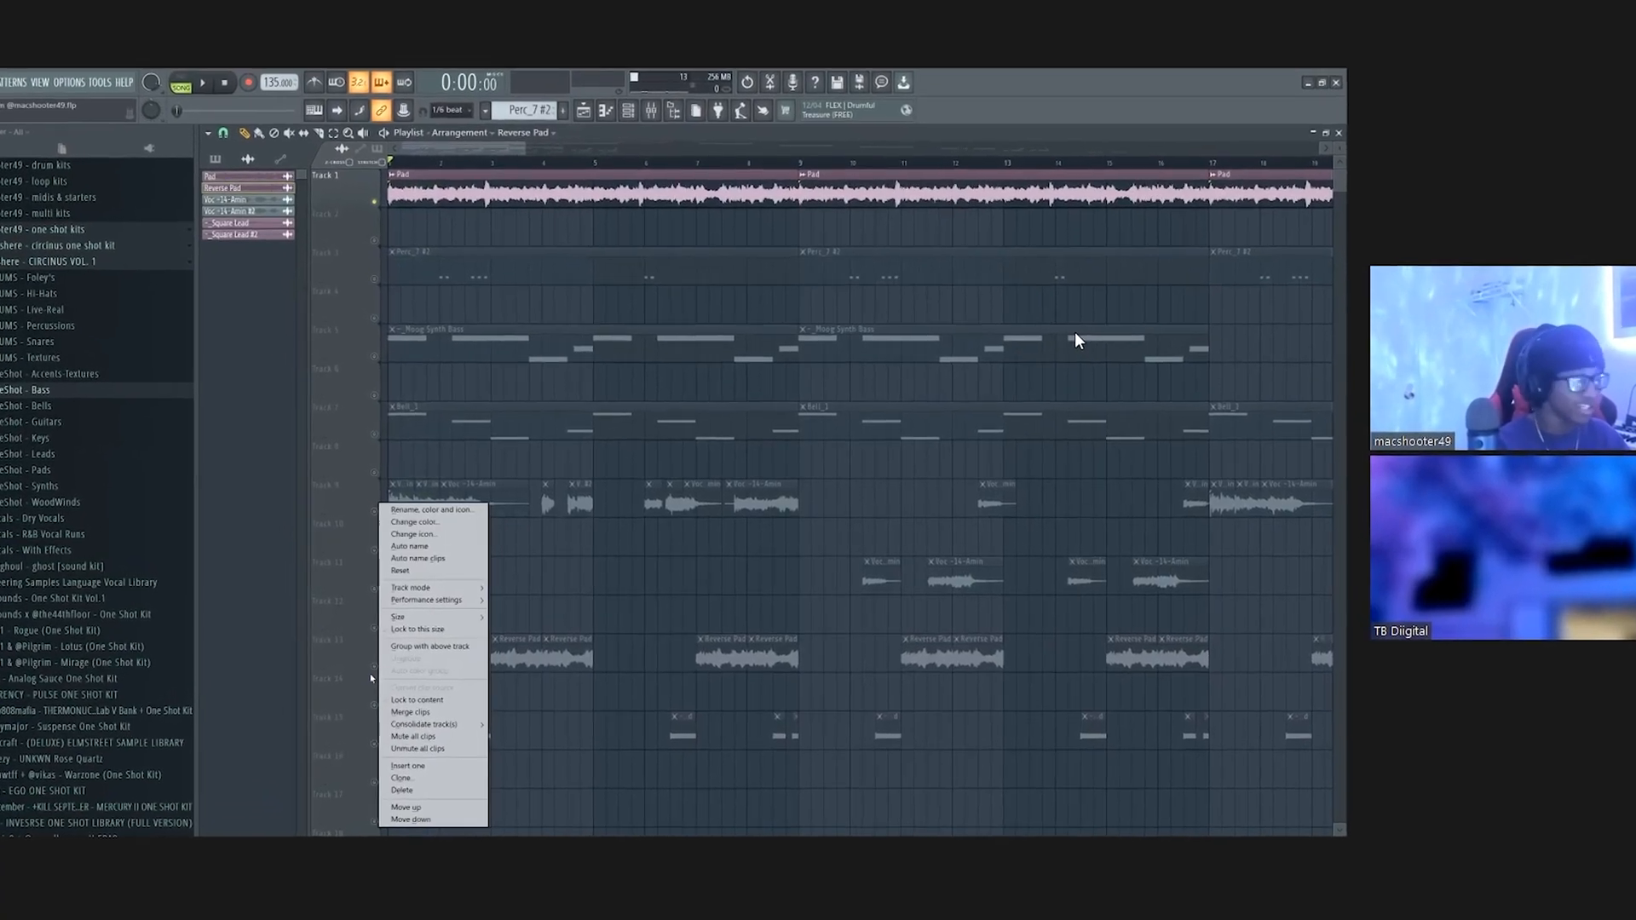
{"action": "right_click", "coordinate": [375, 668]}
{"action": "left_click", "coordinate": [375, 744]}
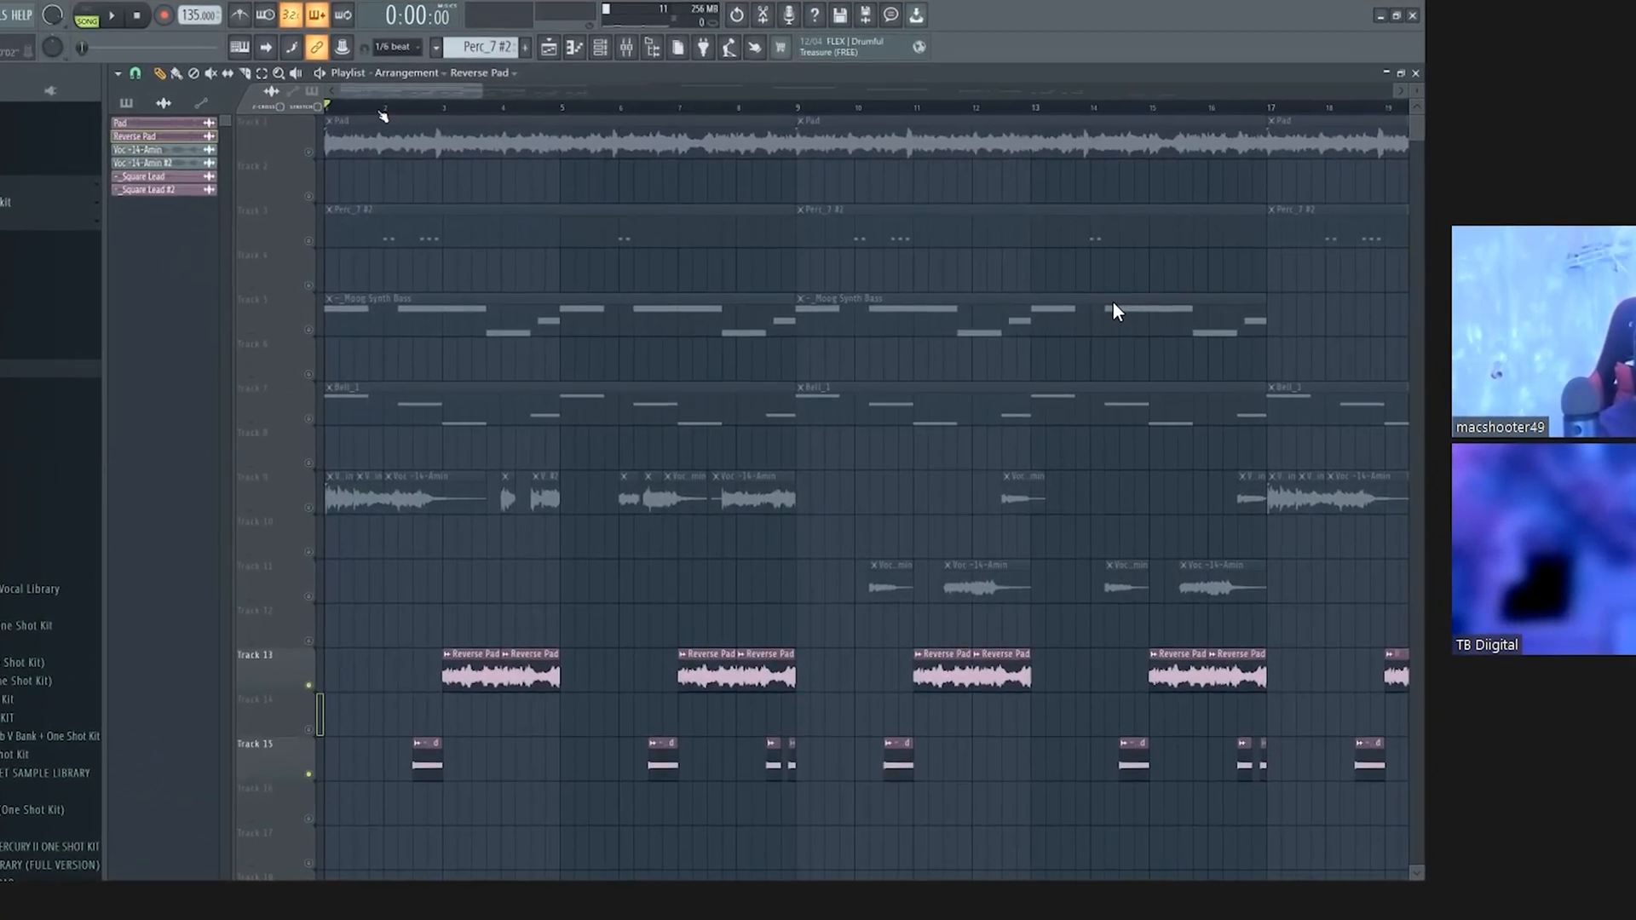
{"action": "left_click", "coordinate": [381, 110]}
{"action": "key", "text": "space"}
{"action": "left_click", "coordinate": [501, 109]}
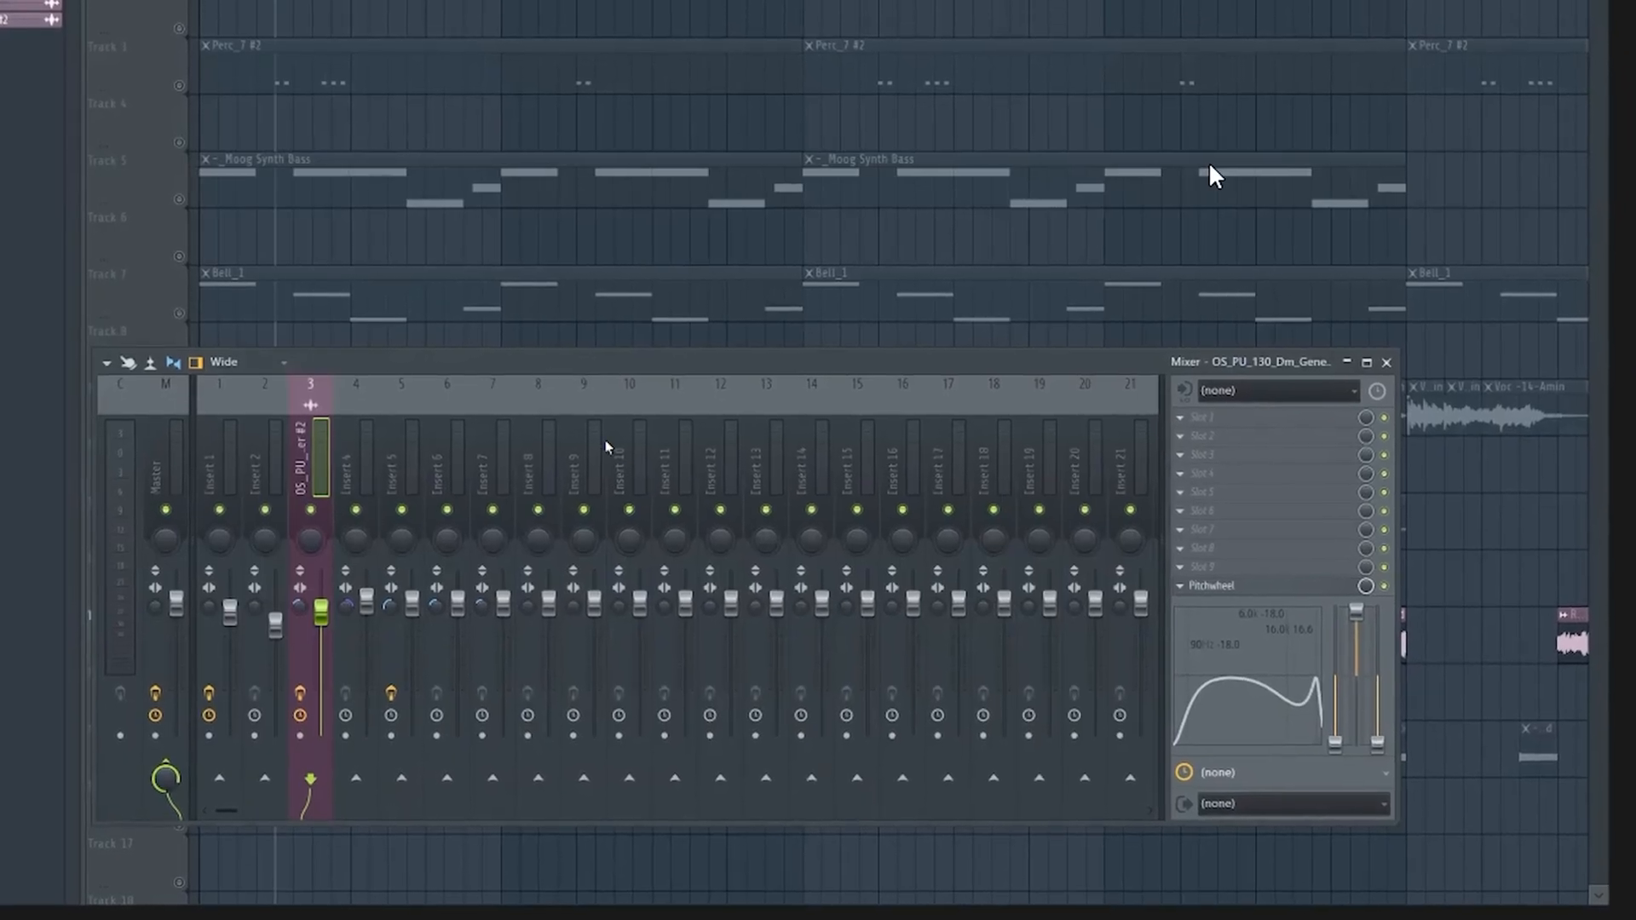
Examine the Pitchwheel effect on mixer track 3, close it and open the CLA-2A Stereo effect in the other chain.
{"action": "left_click", "coordinate": [1207, 537]}
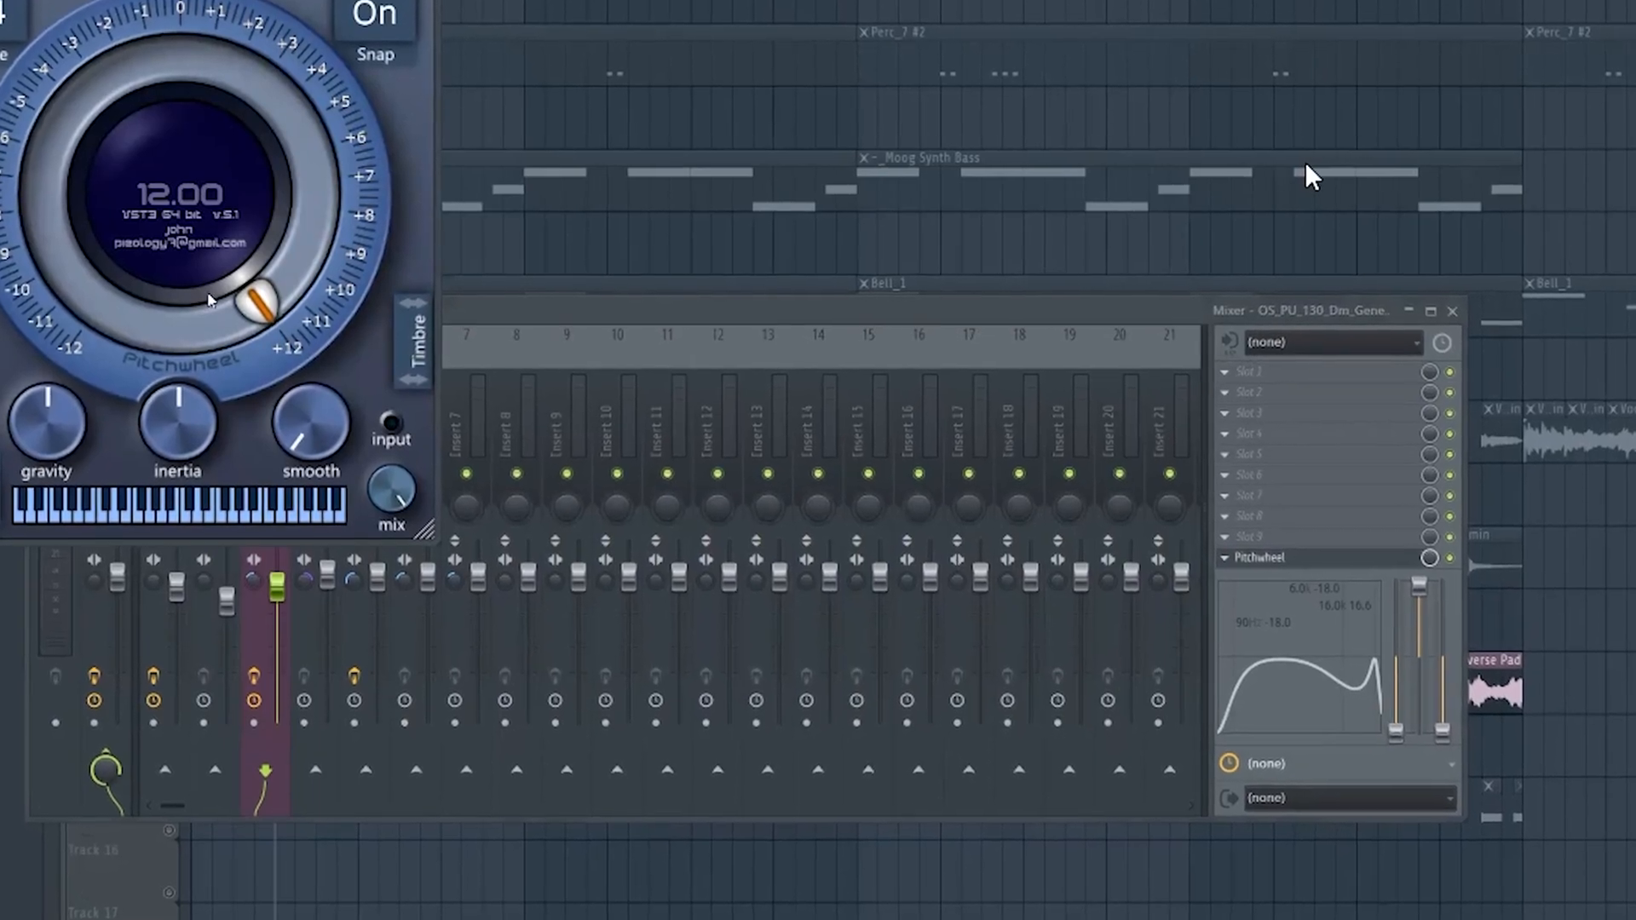
{"action": "key", "text": "Escape"}
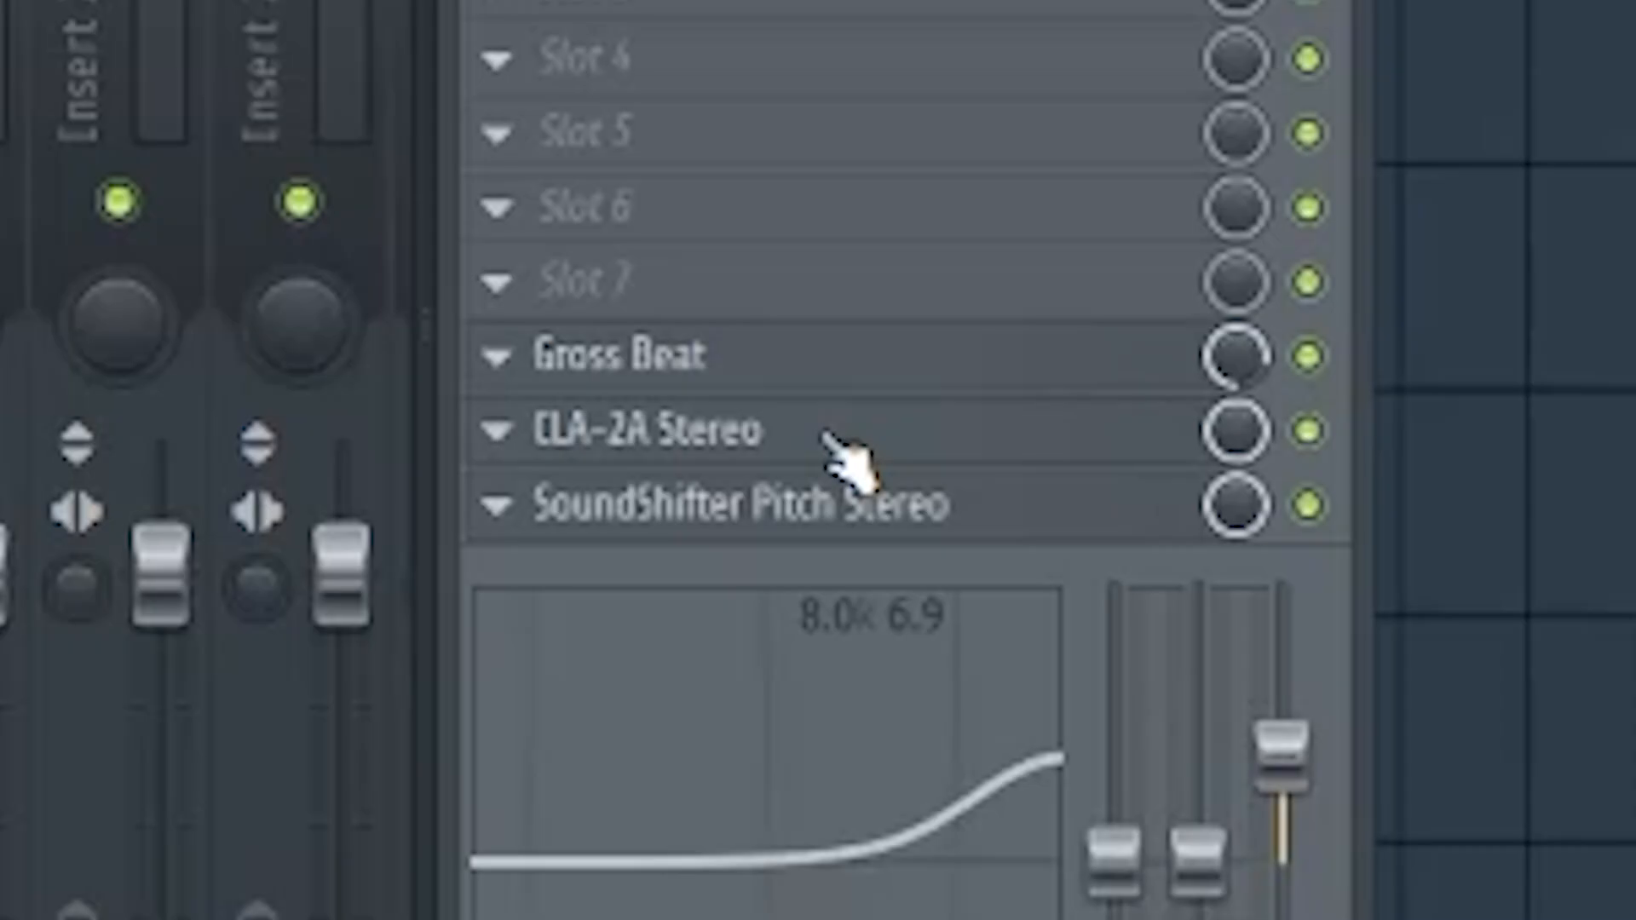
{"action": "left_click", "coordinate": [858, 411]}
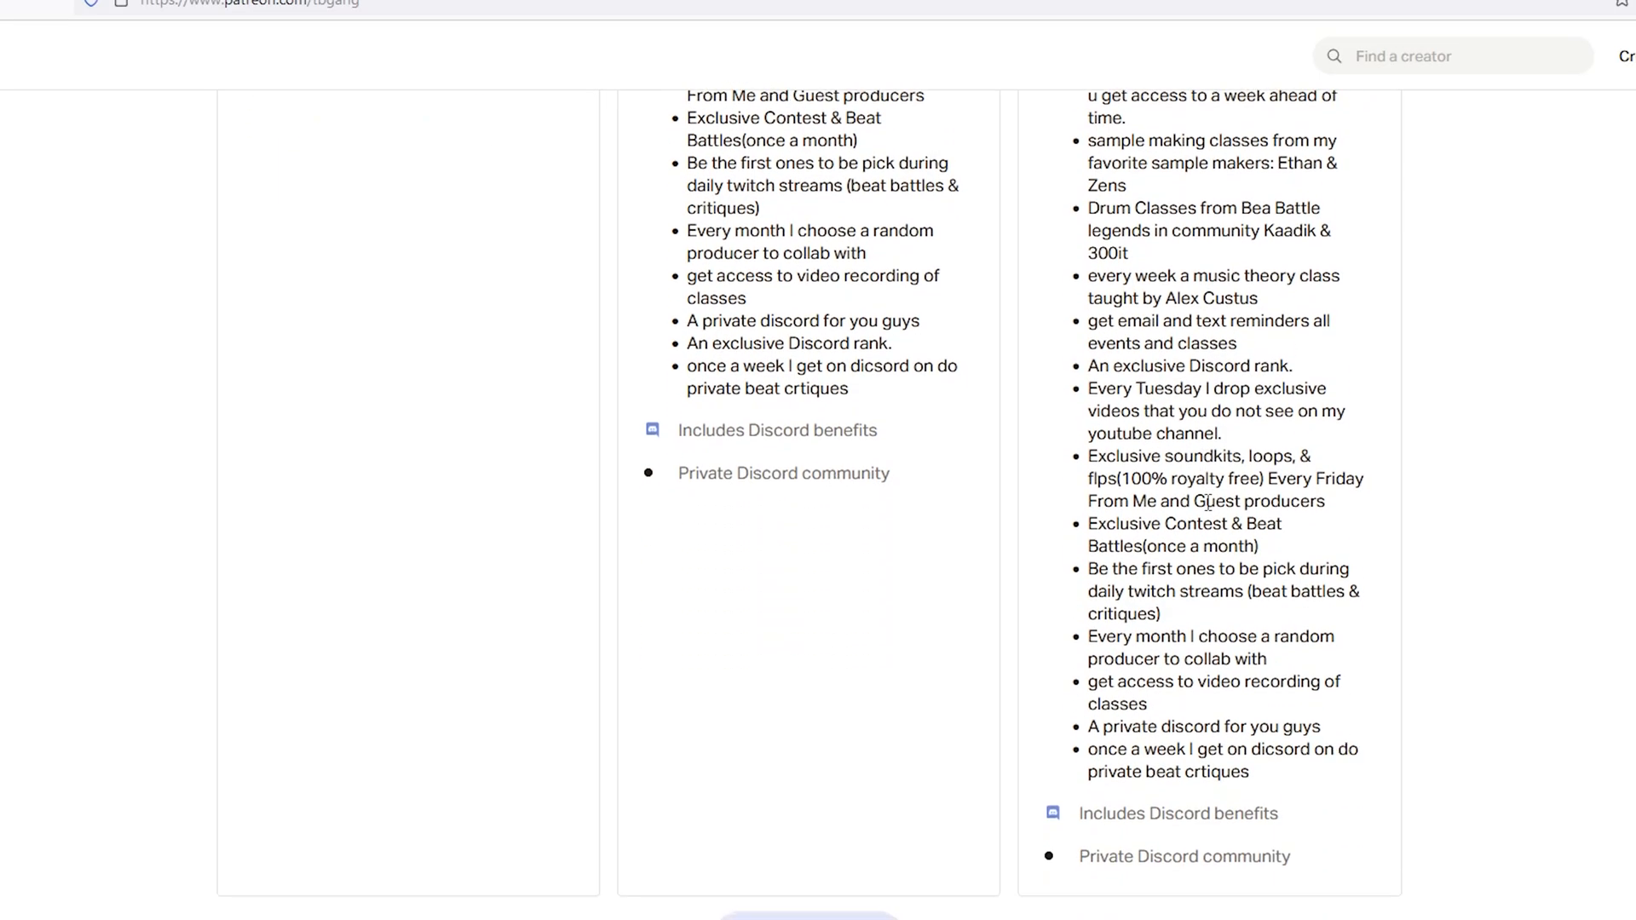
Switch to the browser and Discord to review the TB Gang Patreon membership levels and the server's channel list.
{"action": "scroll", "coordinate": [1209, 502], "scroll_direction": "down", "scroll_amount": 2}
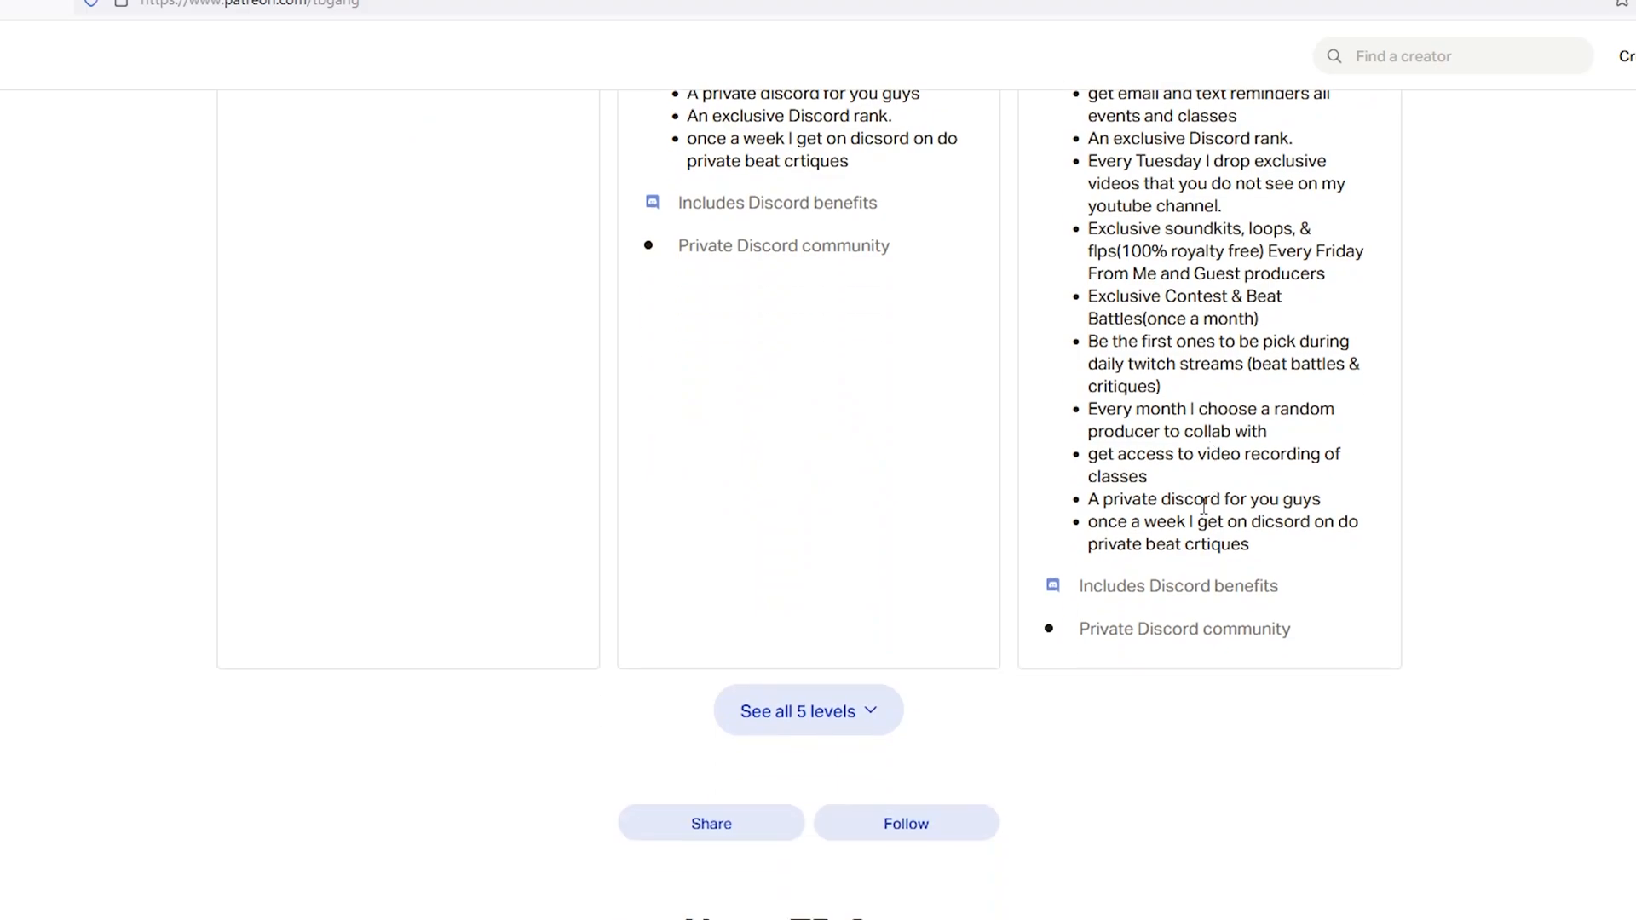
{"action": "scroll", "coordinate": [499, 605], "scroll_direction": "down", "scroll_amount": 10}
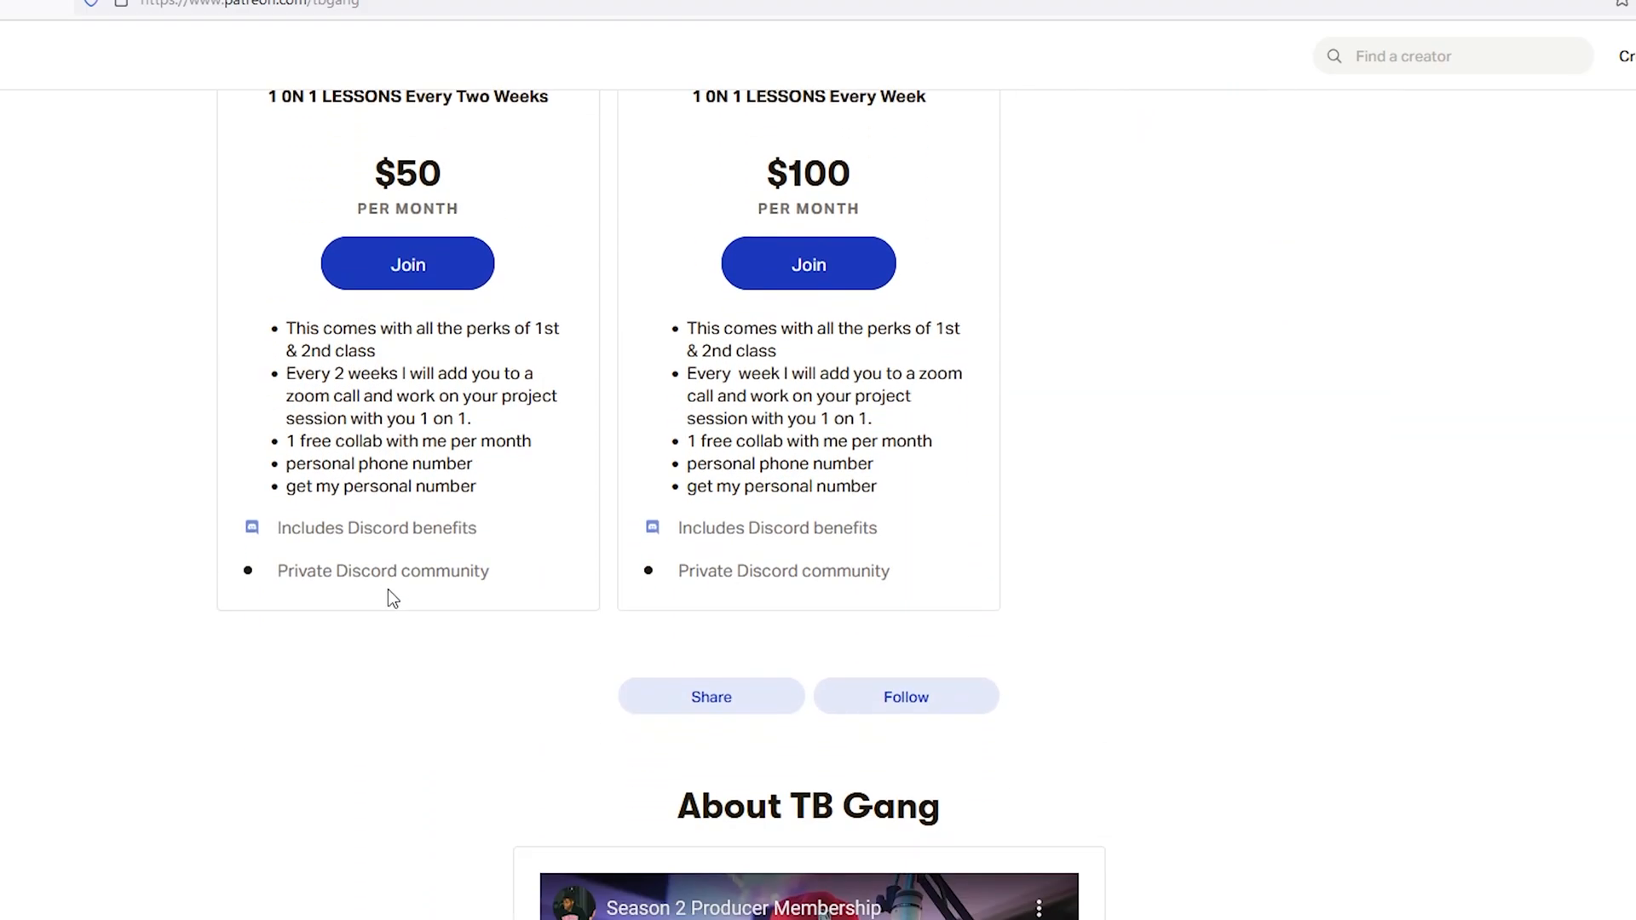
{"action": "left_click", "coordinate": [821, 592]}
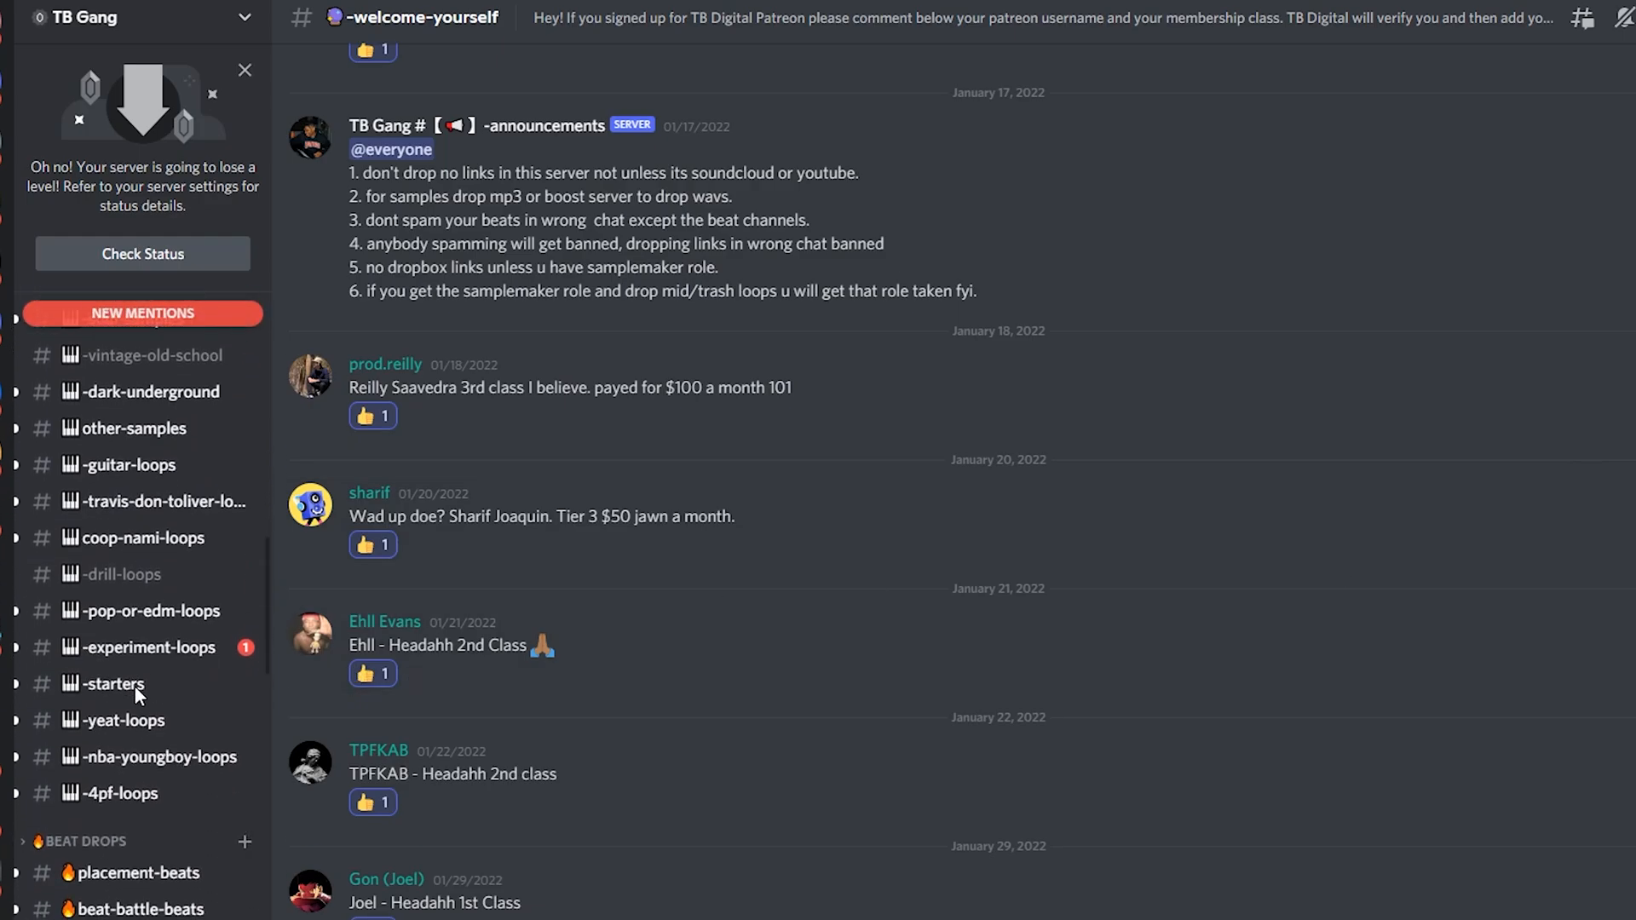
{"action": "scroll", "coordinate": [141, 689], "scroll_direction": "down", "scroll_amount": 15}
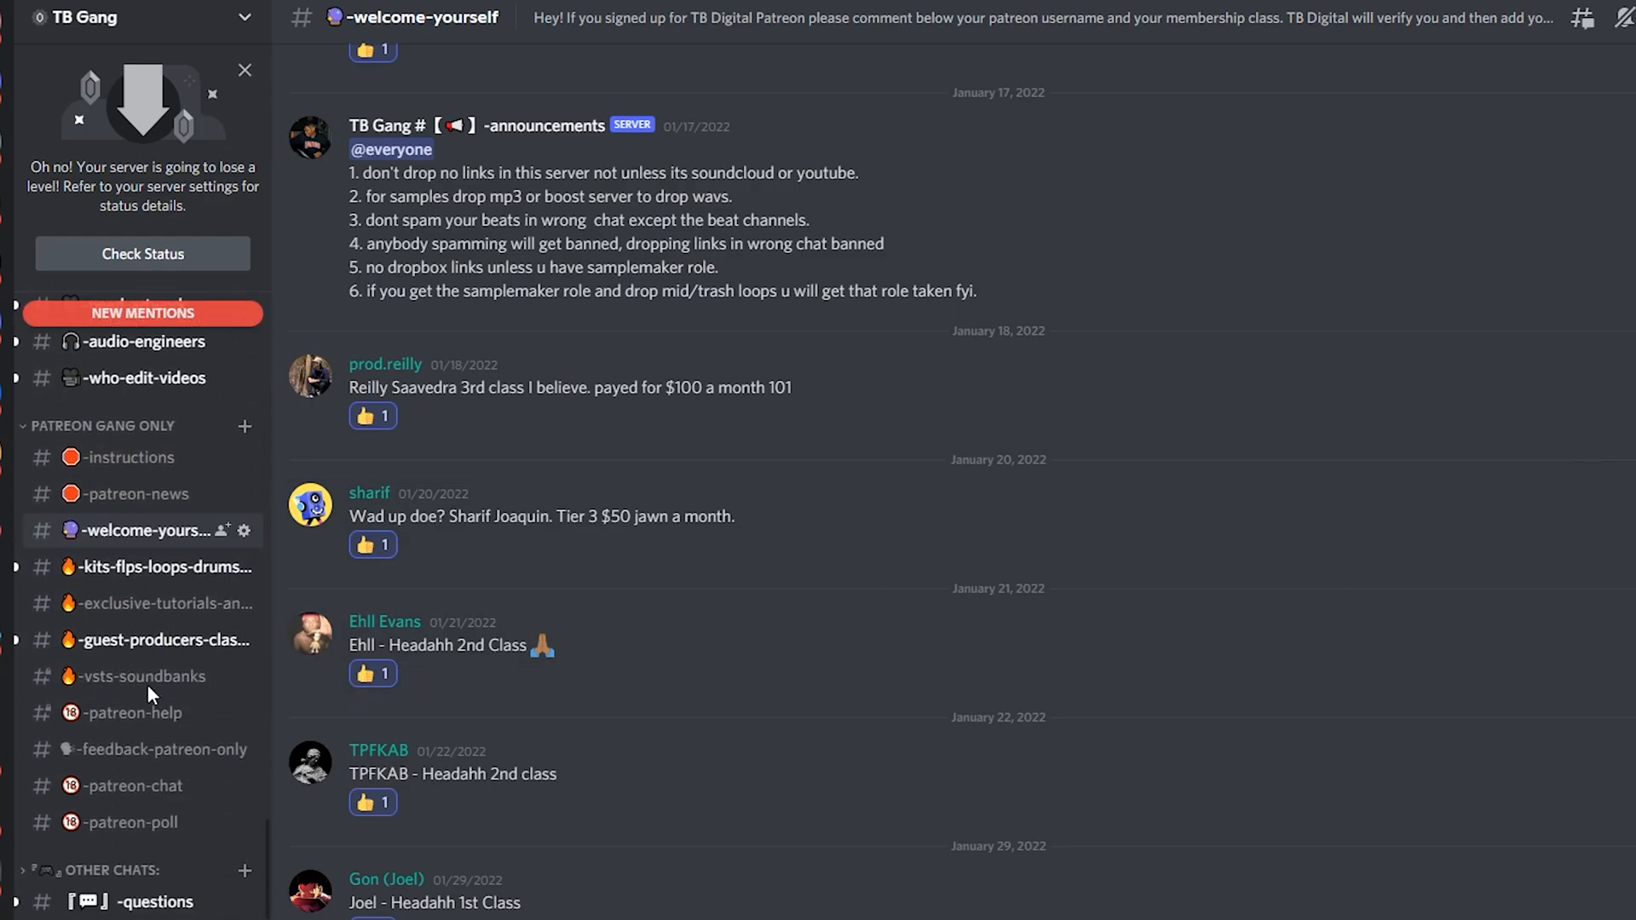
{"action": "scroll", "coordinate": [146, 683], "scroll_direction": "down", "scroll_amount": 3}
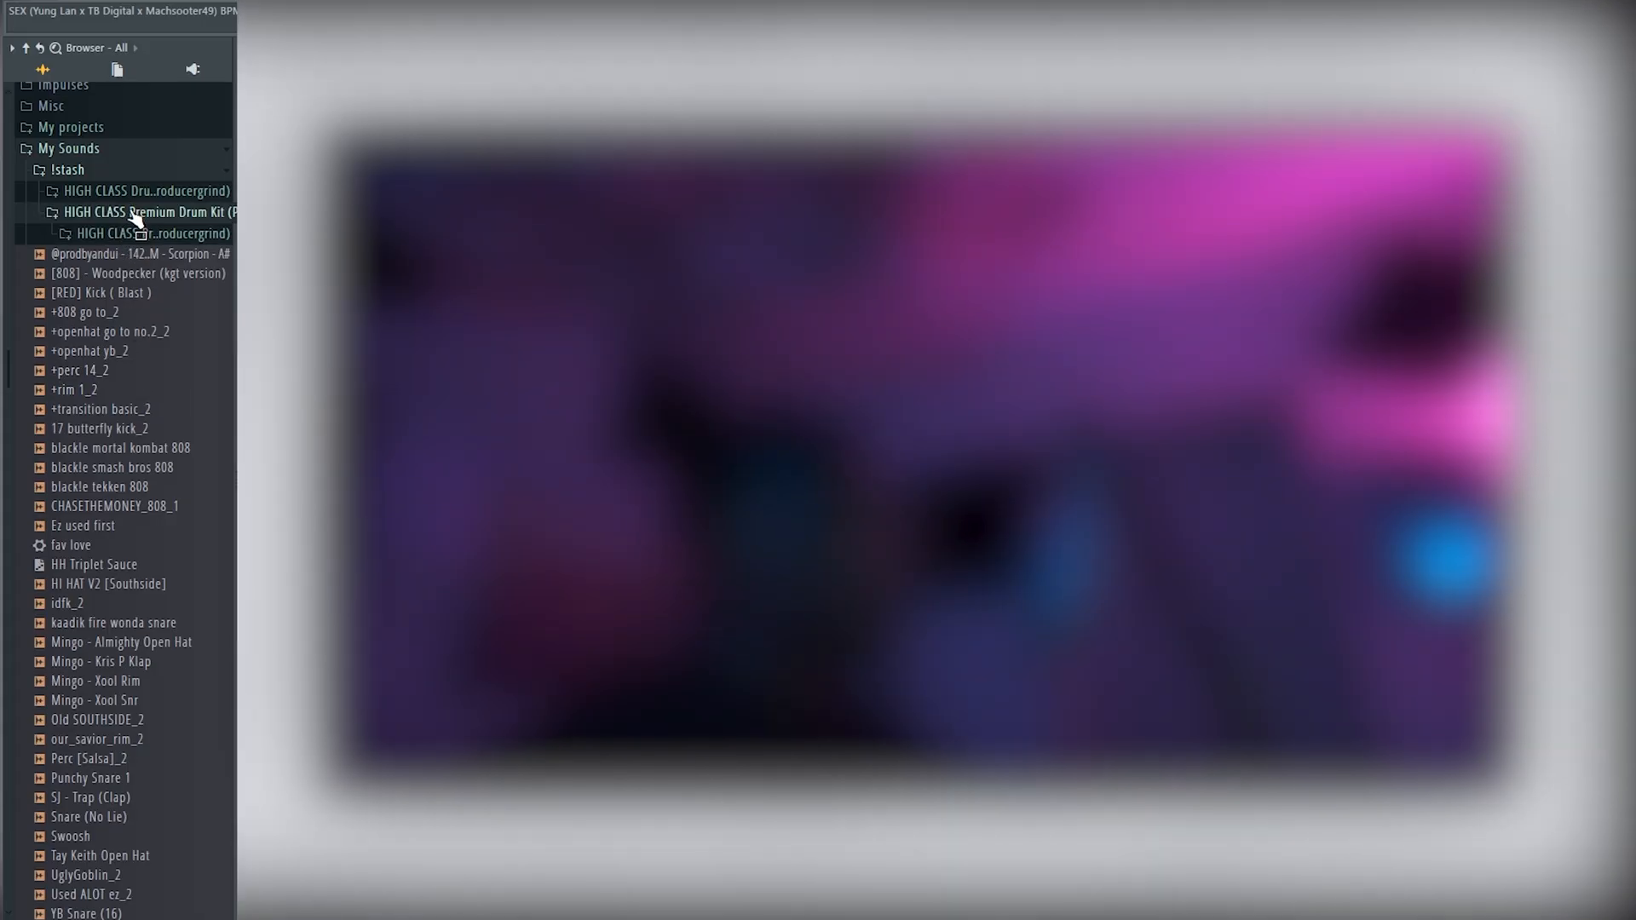
Switch to FL Studio, open the PG HIGH CLASS - Hihats folder and preview the PG HC Hihat - Hunter sample.
{"action": "left_click", "coordinate": [175, 320]}
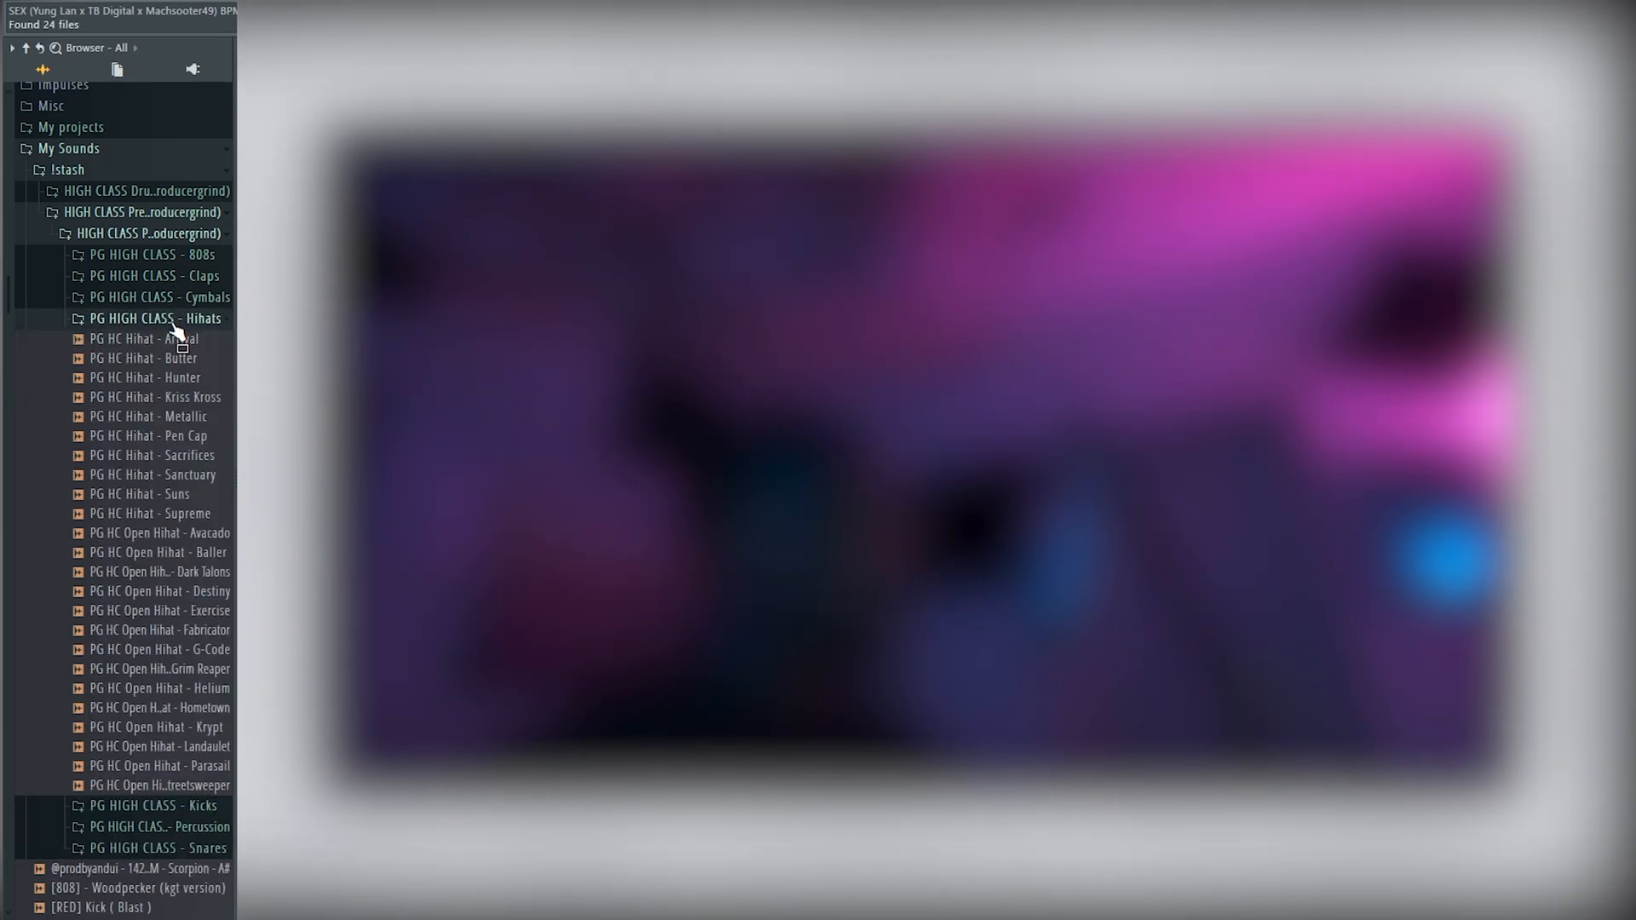
{"action": "left_click", "coordinate": [165, 379]}
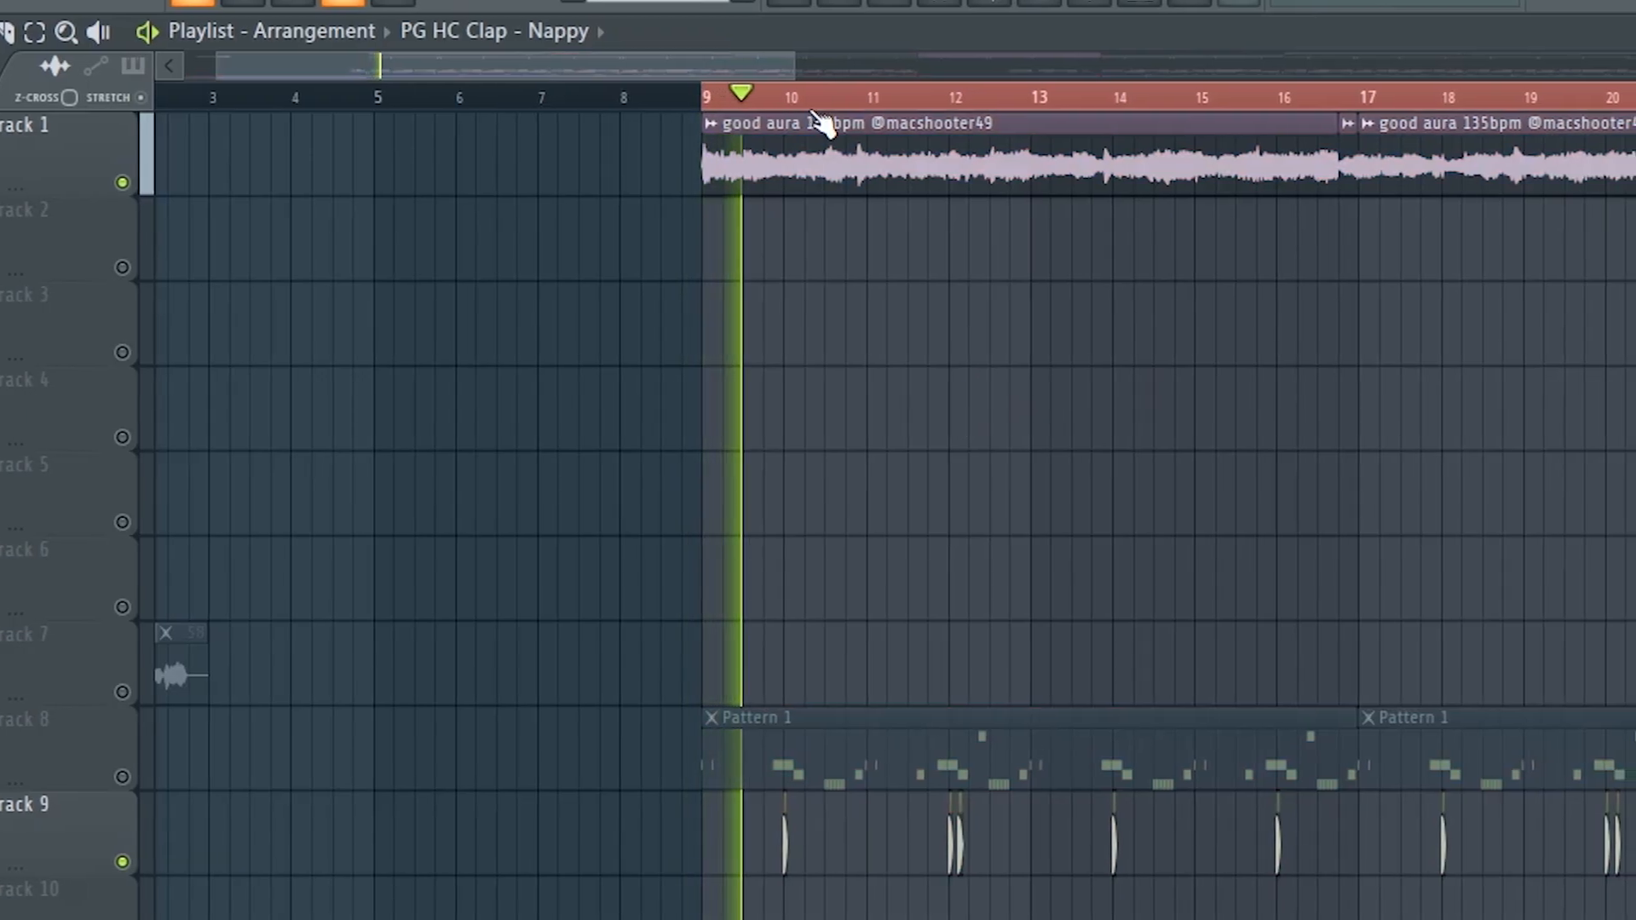
{"action": "scroll", "coordinate": [808, 109], "scroll_direction": "up", "scroll_amount": 6}
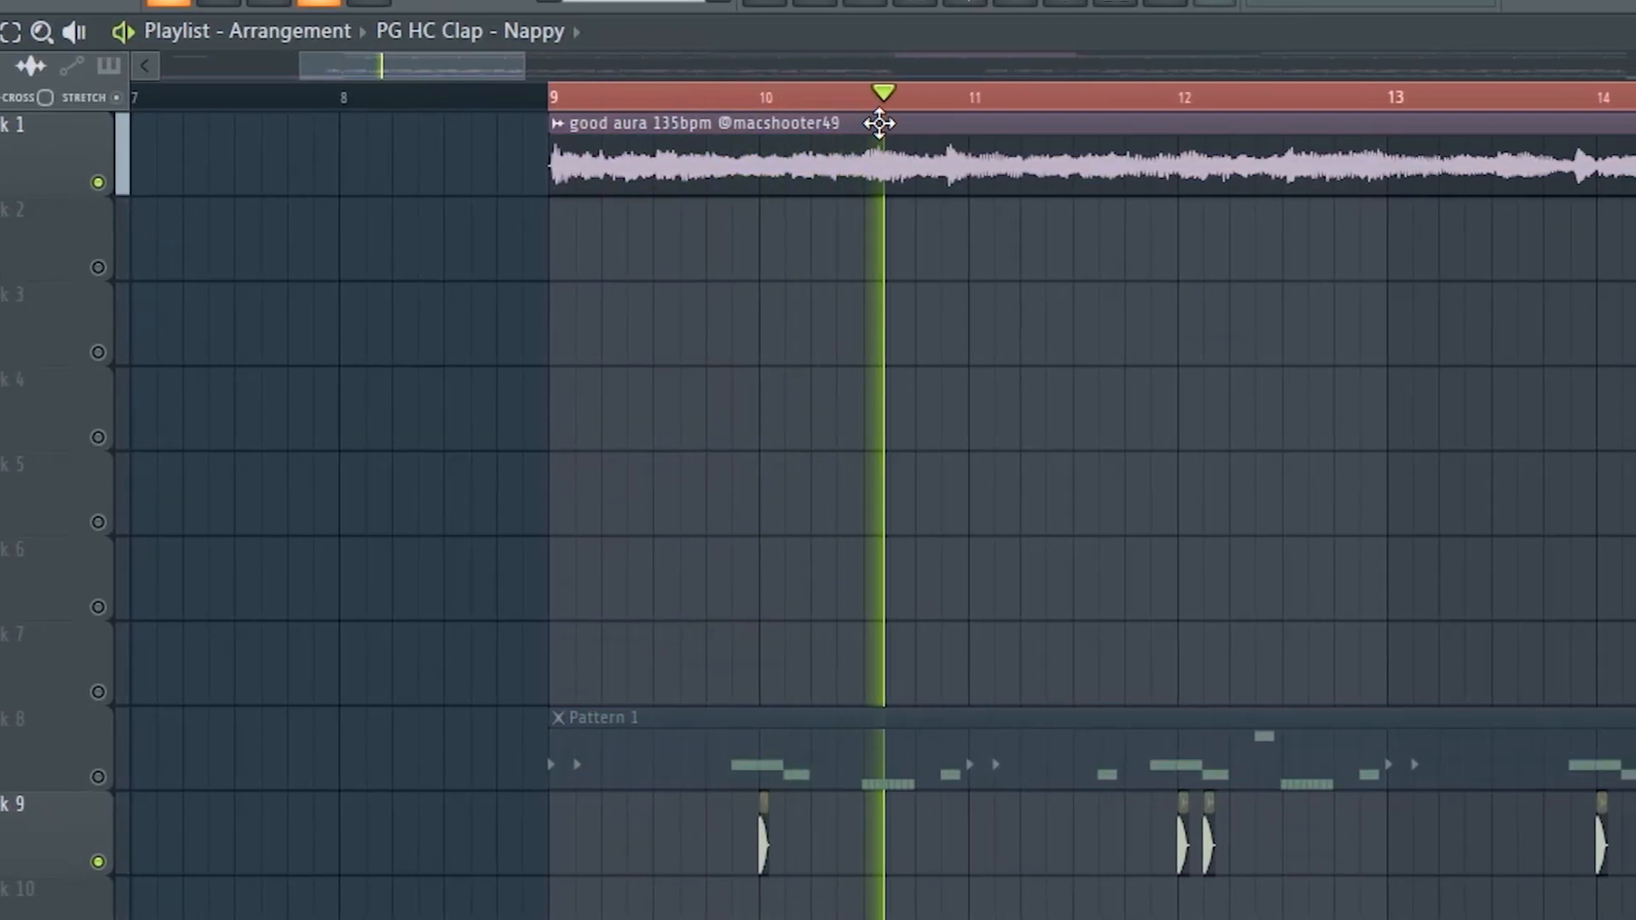
{"action": "left_click_drag", "start_coordinate": [485, 66], "coordinate": [571, 65]}
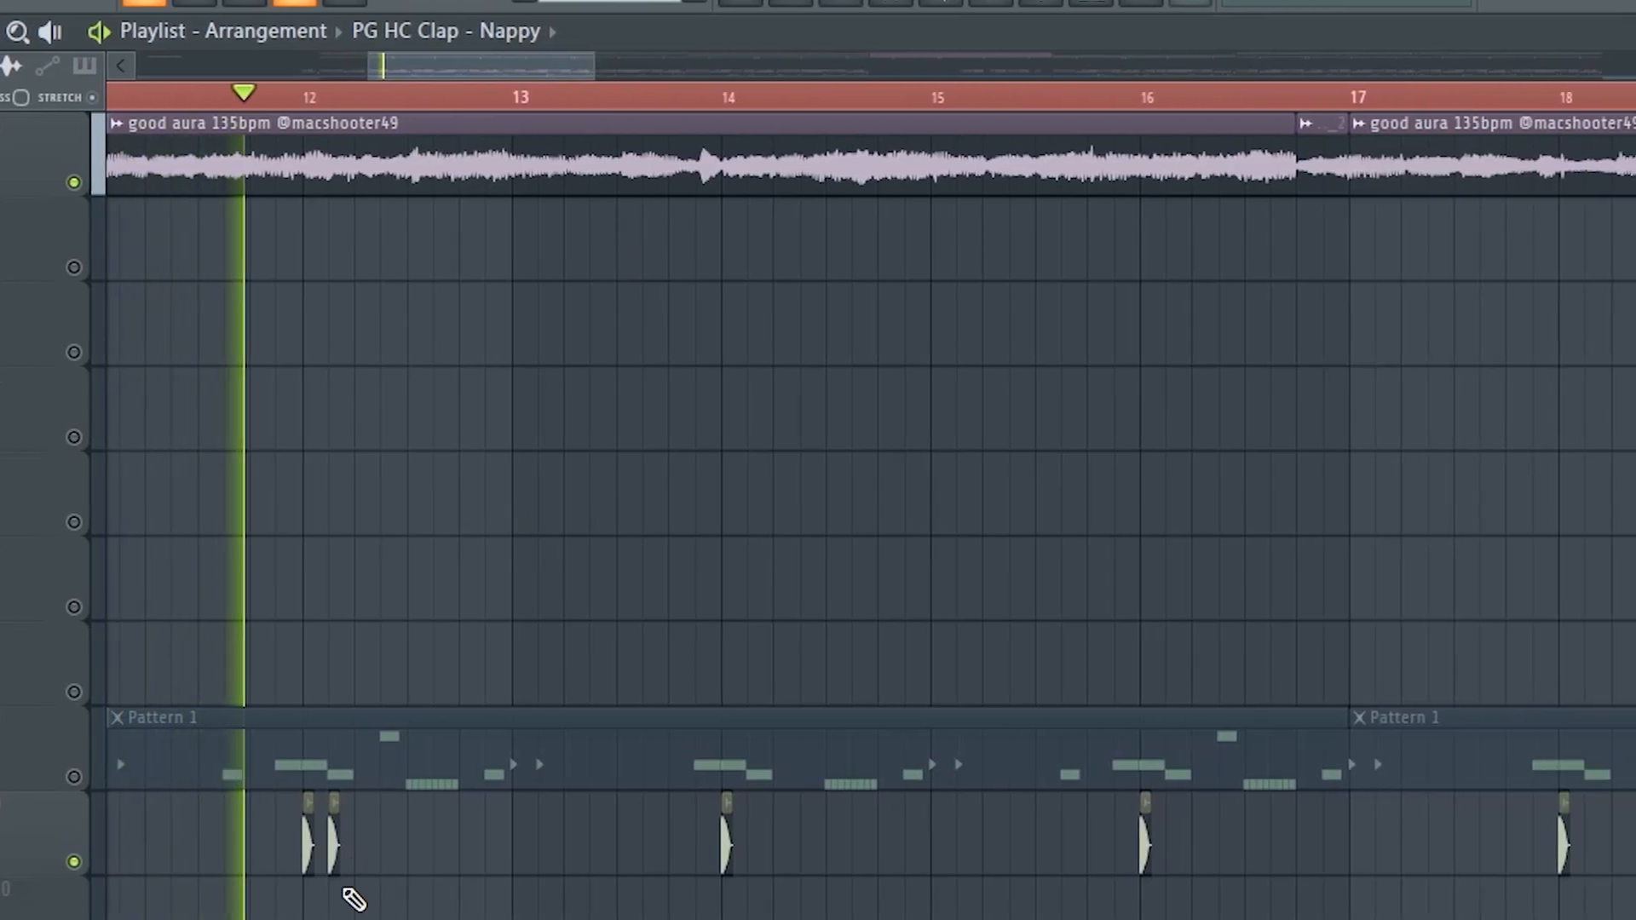
{"action": "scroll", "coordinate": [332, 98], "scroll_direction": "down", "scroll_amount": 4}
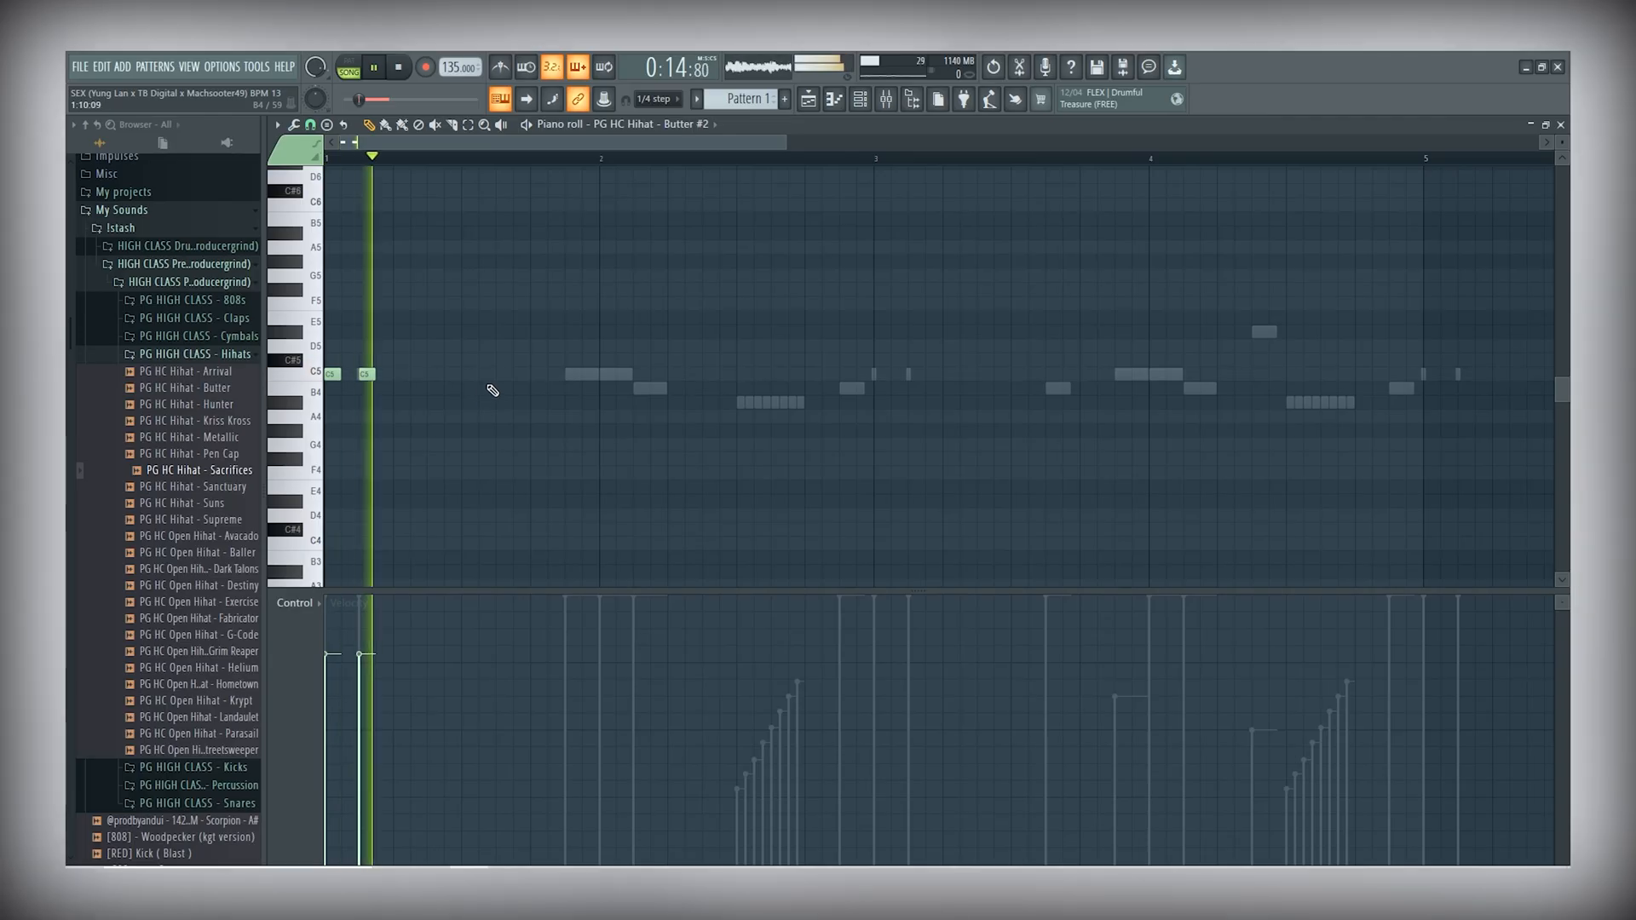
Place short C5 and B4 hi-hat notes over the ghost notes around bar 2 and lower the note preceding them to A4.
{"action": "left_click", "coordinate": [499, 375]}
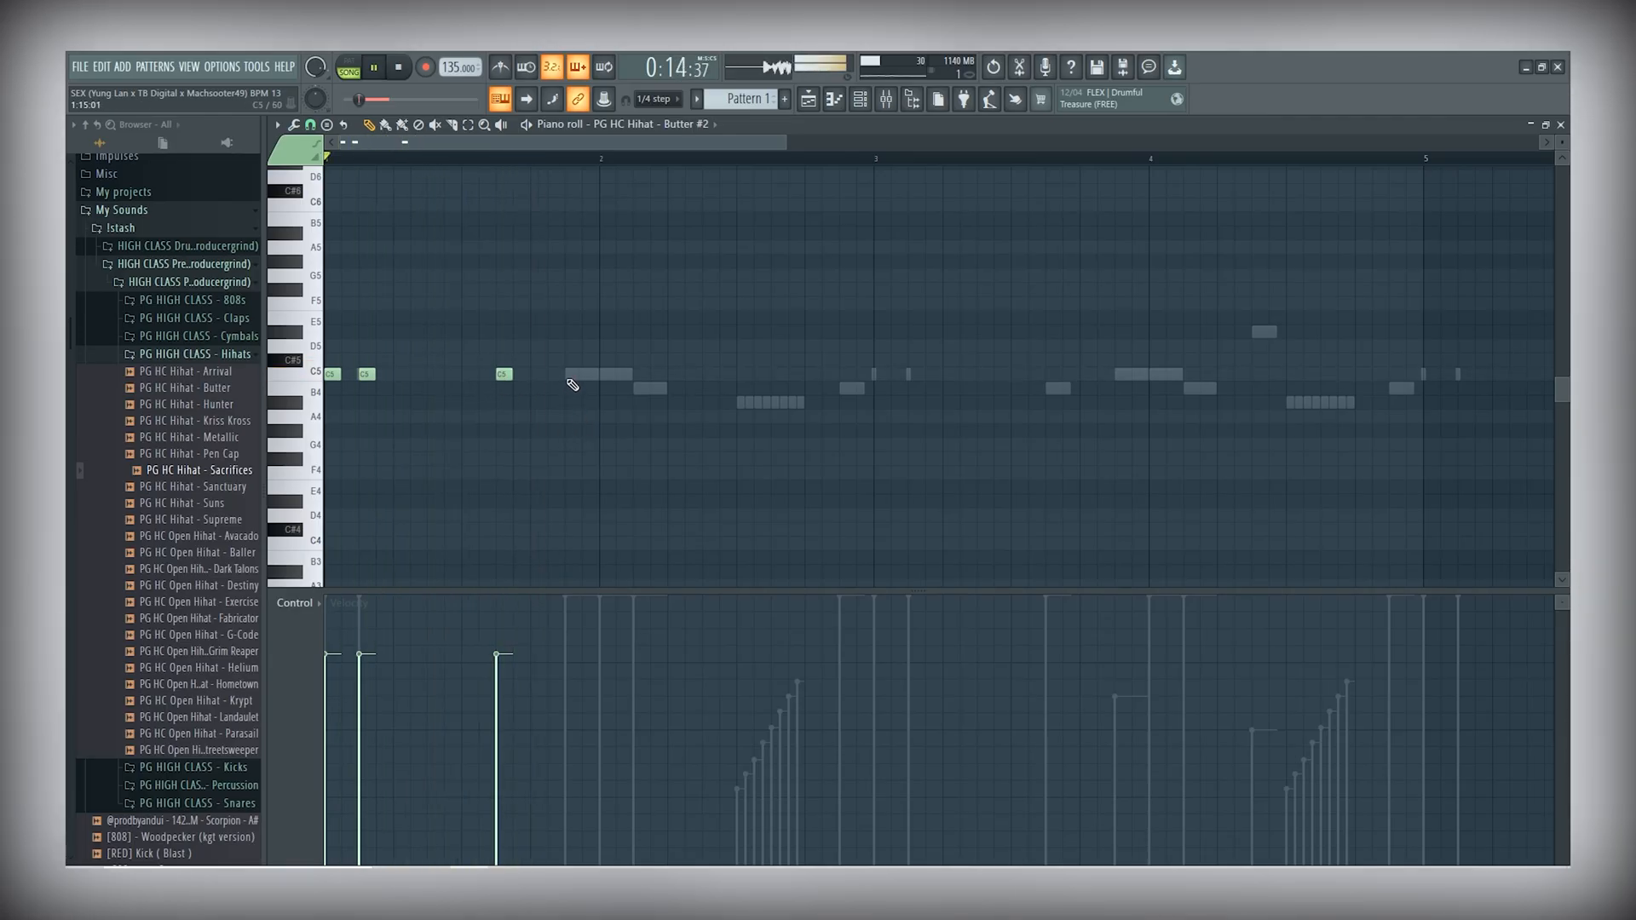
{"action": "left_click", "coordinate": [569, 379]}
{"action": "left_click_drag", "start_coordinate": [503, 375], "coordinate": [503, 417]}
{"action": "left_click", "coordinate": [637, 390]}
{"action": "key", "text": "space"}
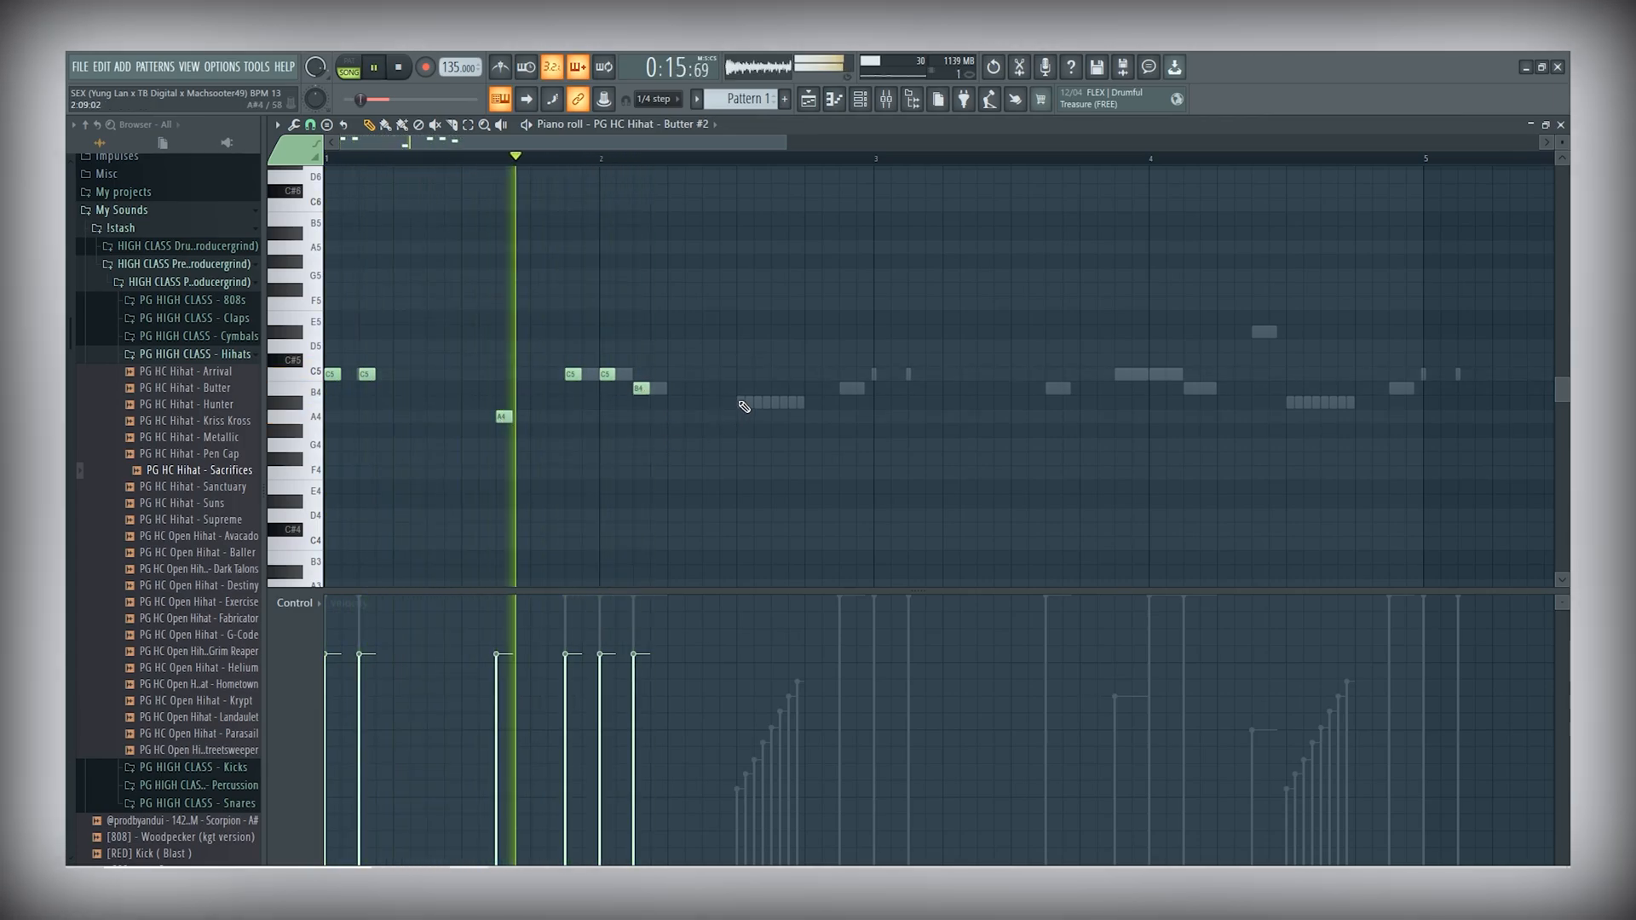
Add an A#4 hi-hat roll chopped into short hits with rising velocities over the ghost roll, and a short B4 note before bar 3.
{"action": "left_click_drag", "start_coordinate": [749, 406], "coordinate": [802, 409]}
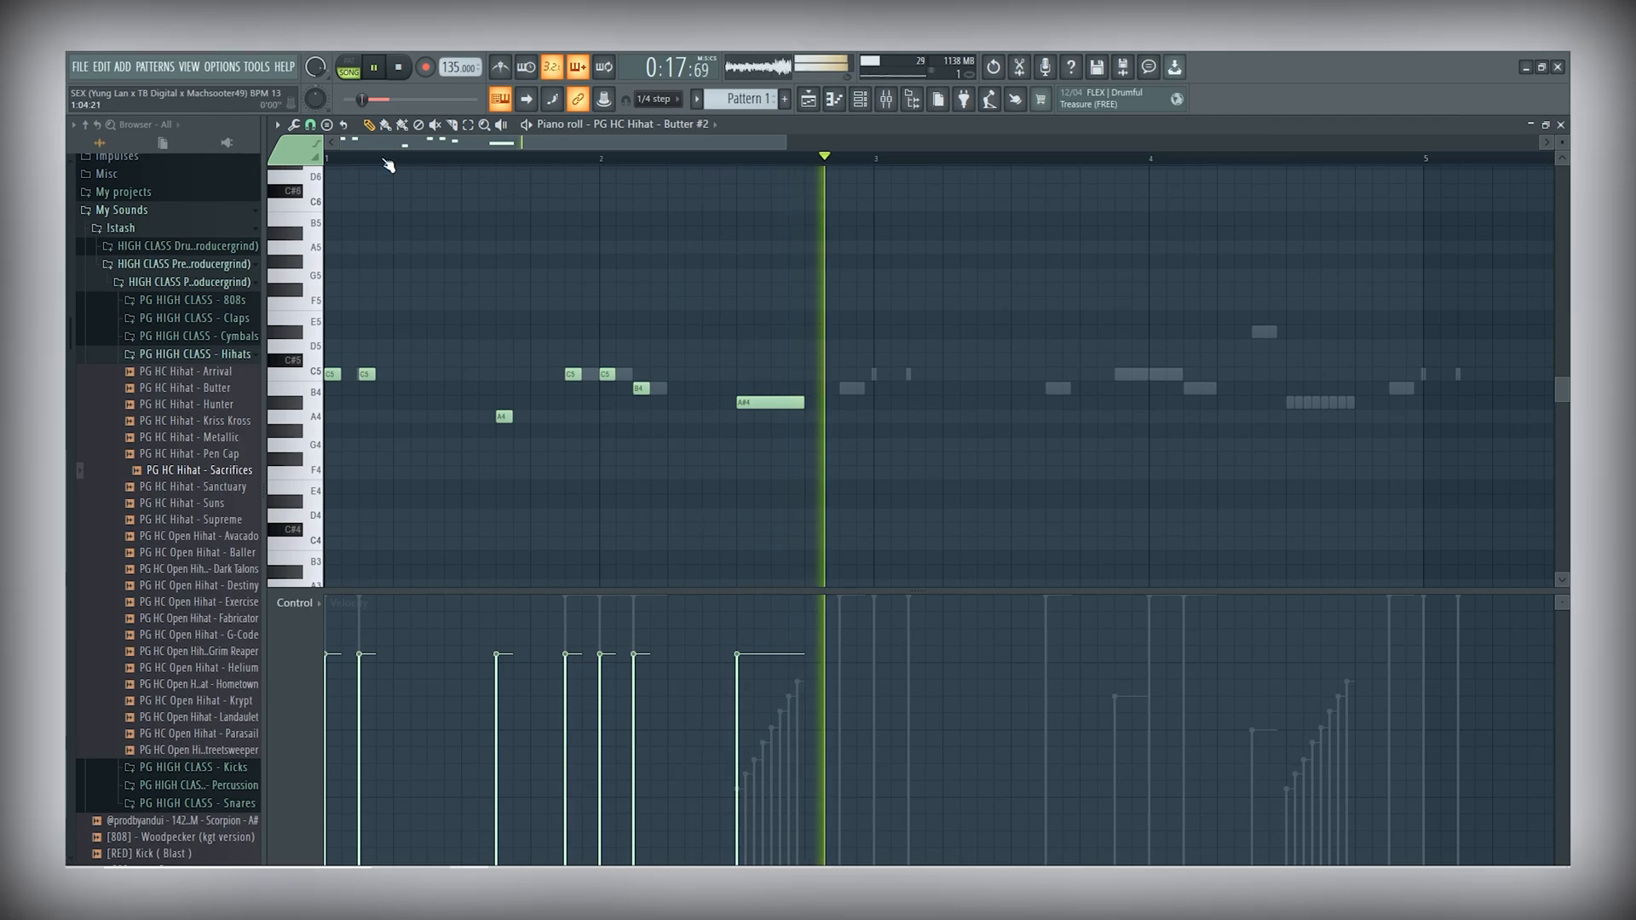
{"action": "key", "text": "ctrl+u"}
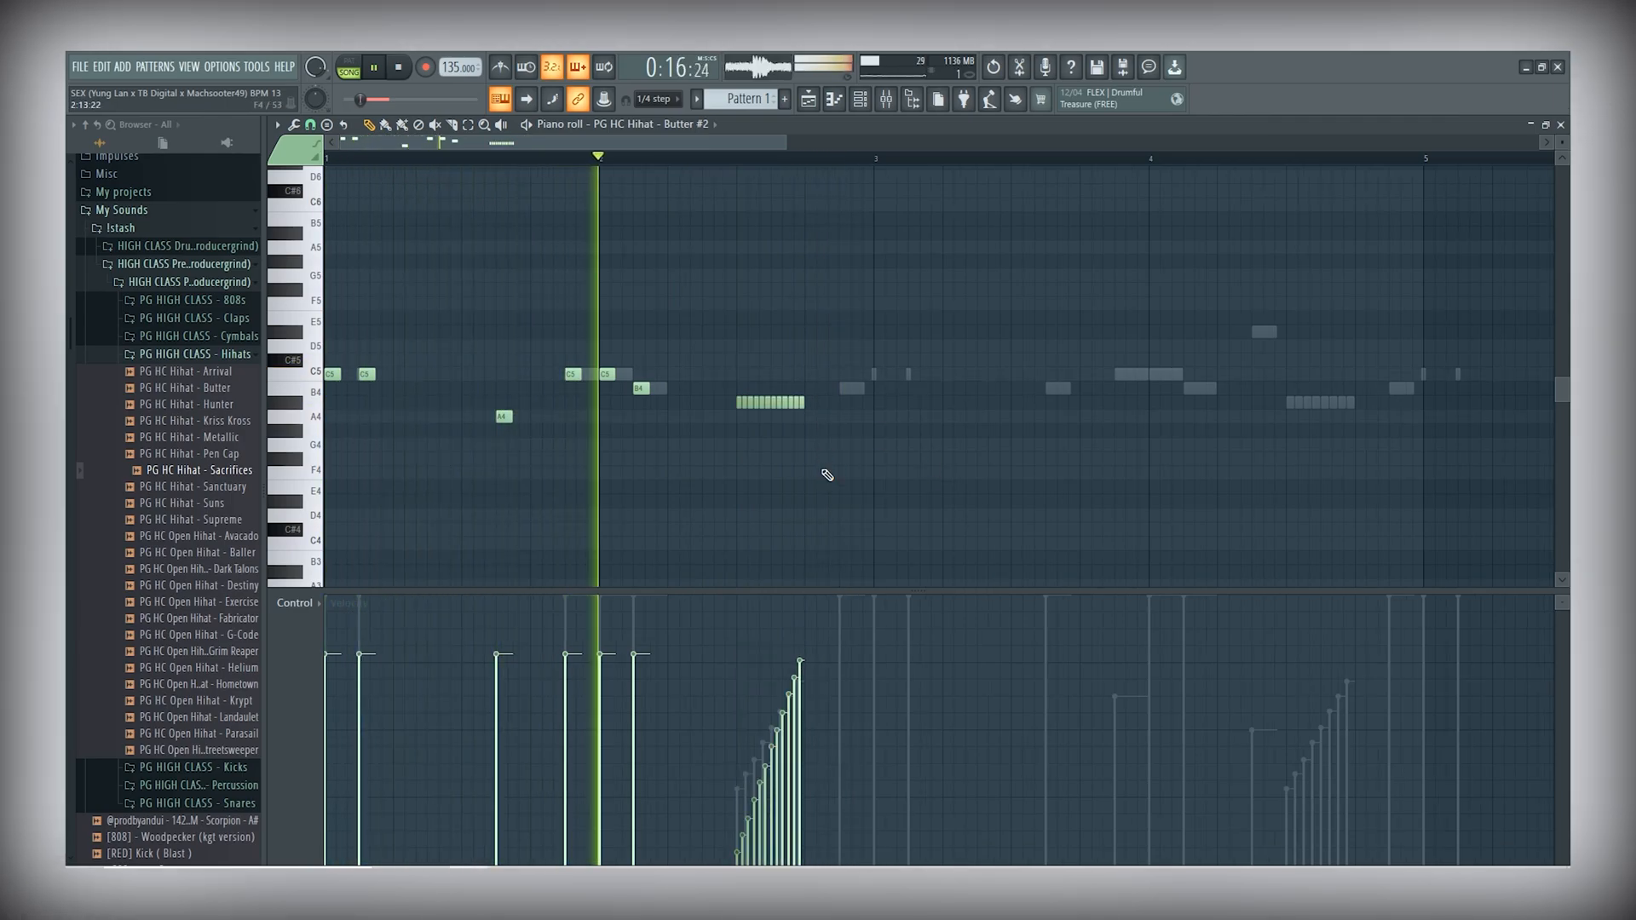
{"action": "left_click", "coordinate": [840, 388]}
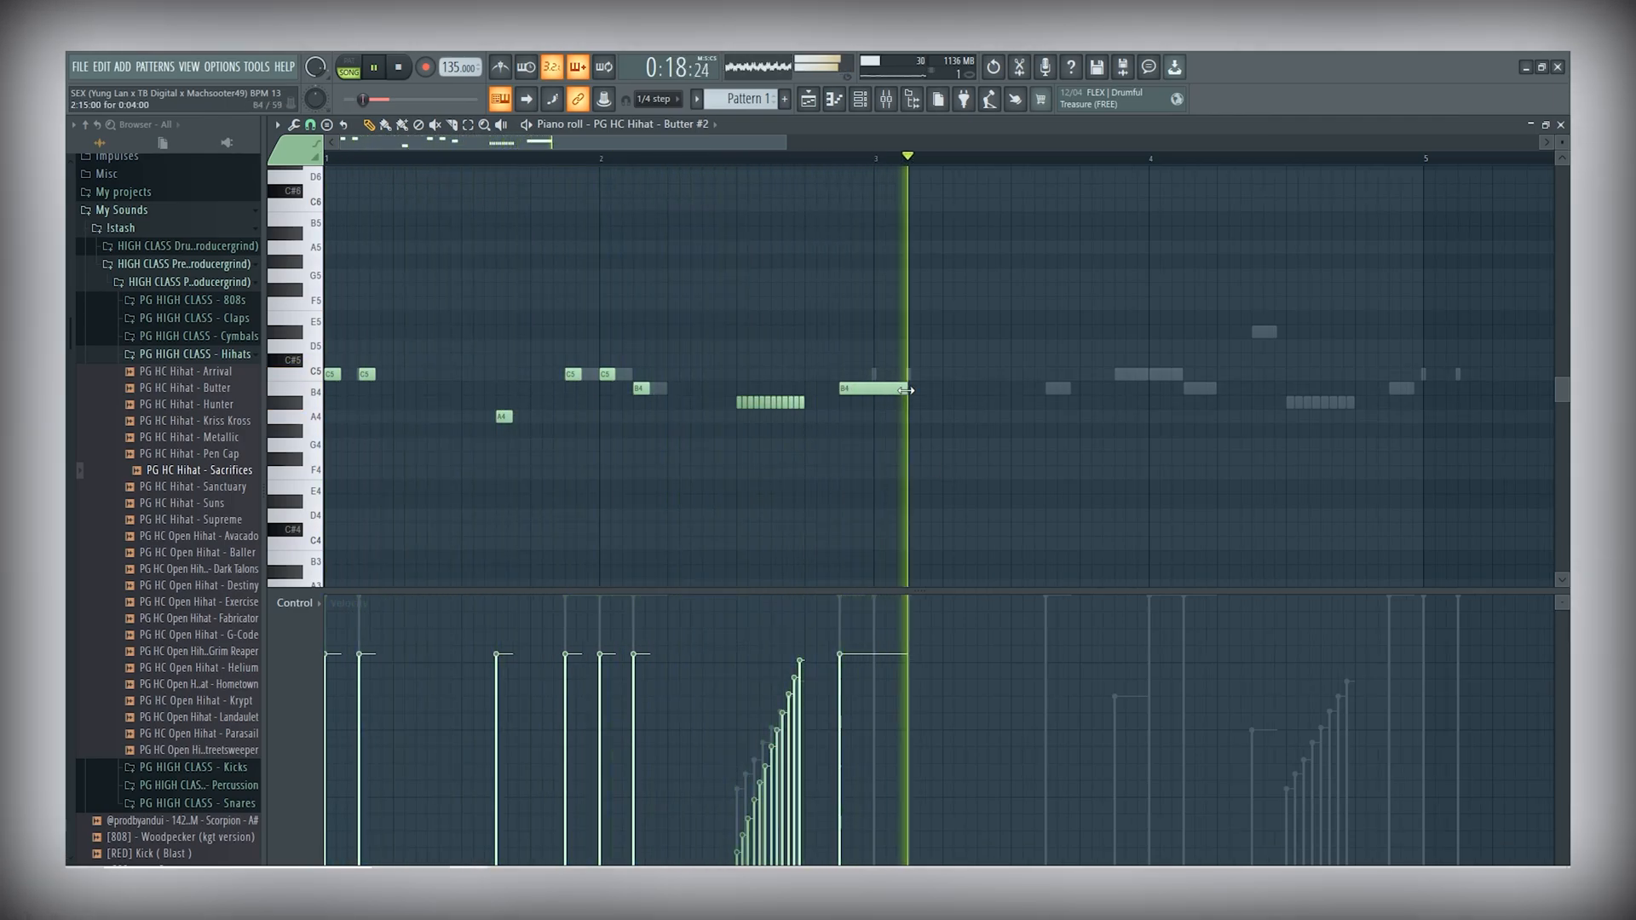
{"action": "left_click_drag", "start_coordinate": [908, 389], "coordinate": [868, 392]}
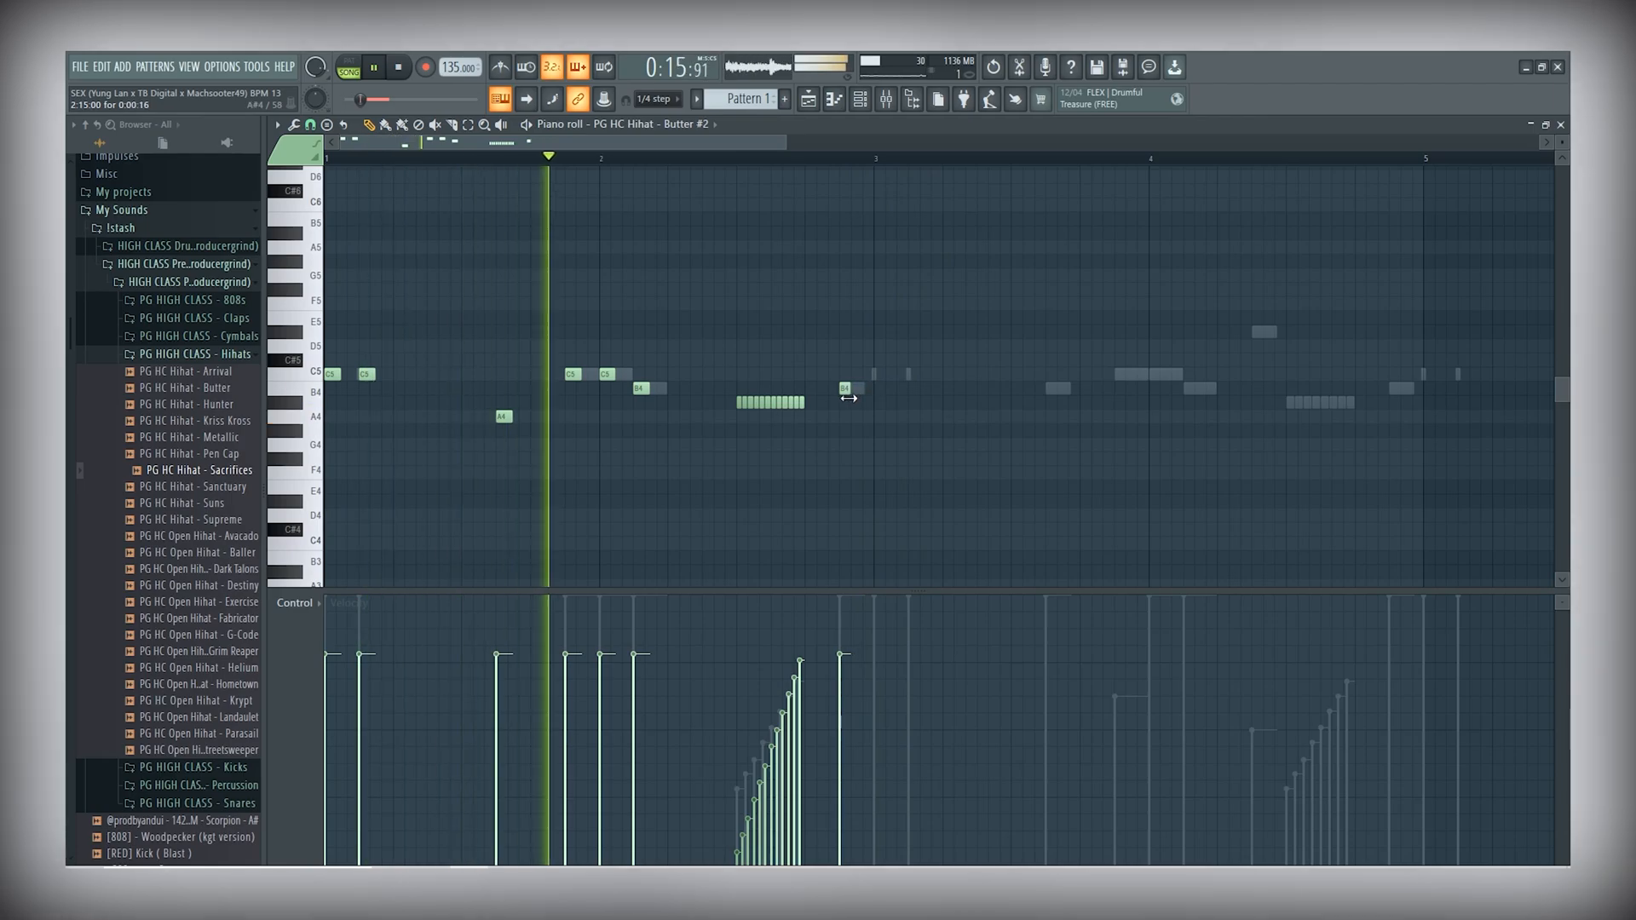